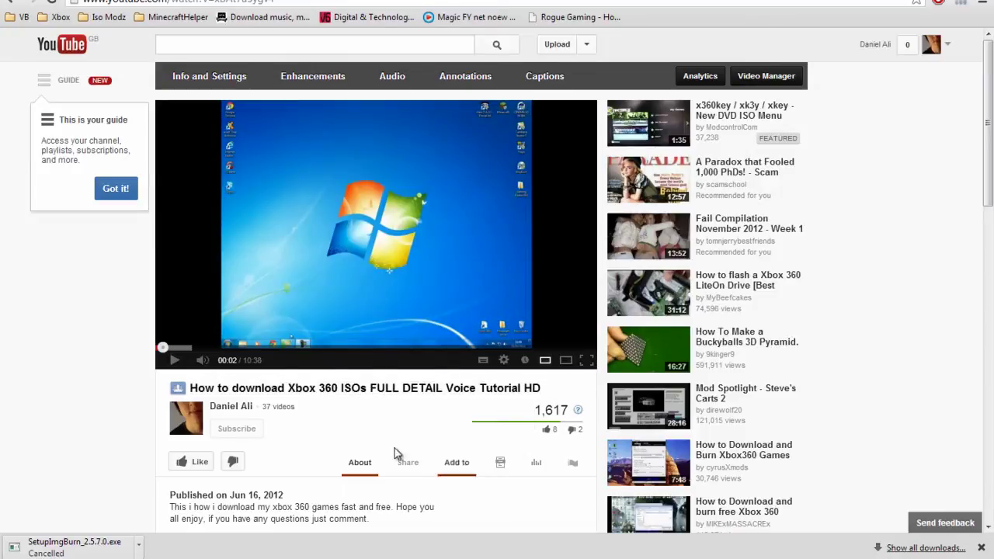
# Step: Highlight the viewer's burn request in the YouTube comments, then switch to the ImgBurn download tab
pyautogui.scroll(-4, 39, 375)
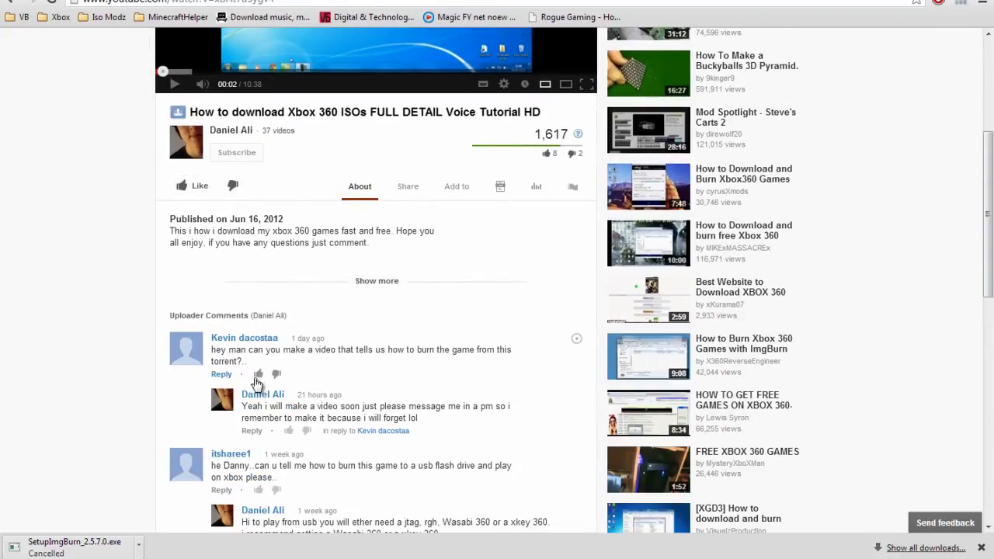
pyautogui.moveTo(264, 363); pyautogui.dragTo(246, 350)
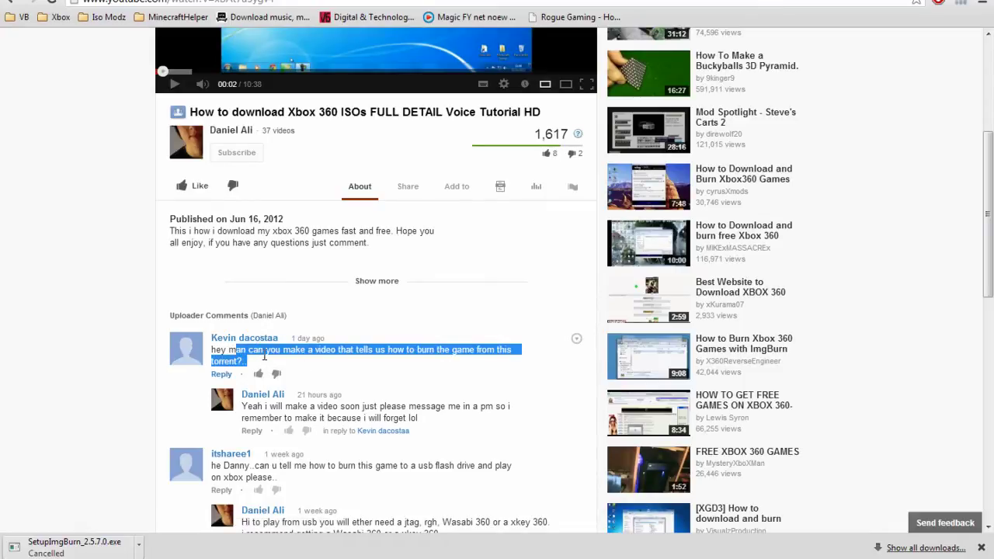
pyautogui.click(5, 230)
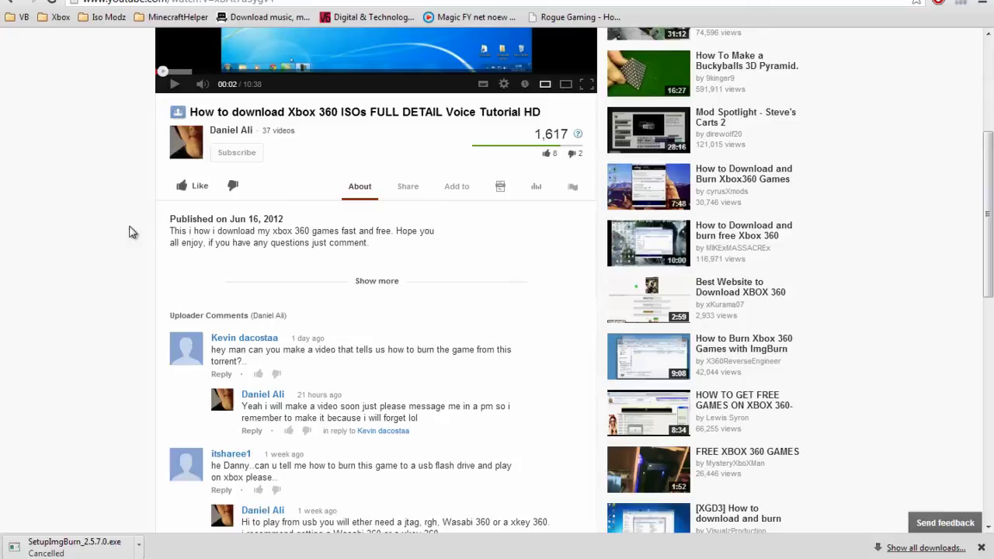
pyautogui.hotkey('ctrl', 'Tab')
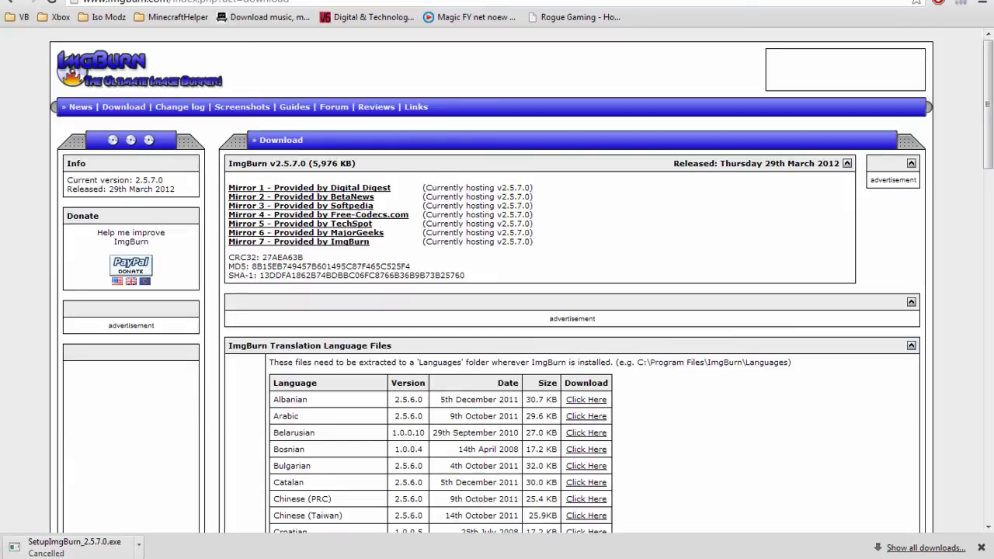
# Step: Start downloading SetupImgBurn_2.5.7.0.exe from 'Mirror 7 - Provided by ImgBurn', then cancel it
pyautogui.click(352, 3)
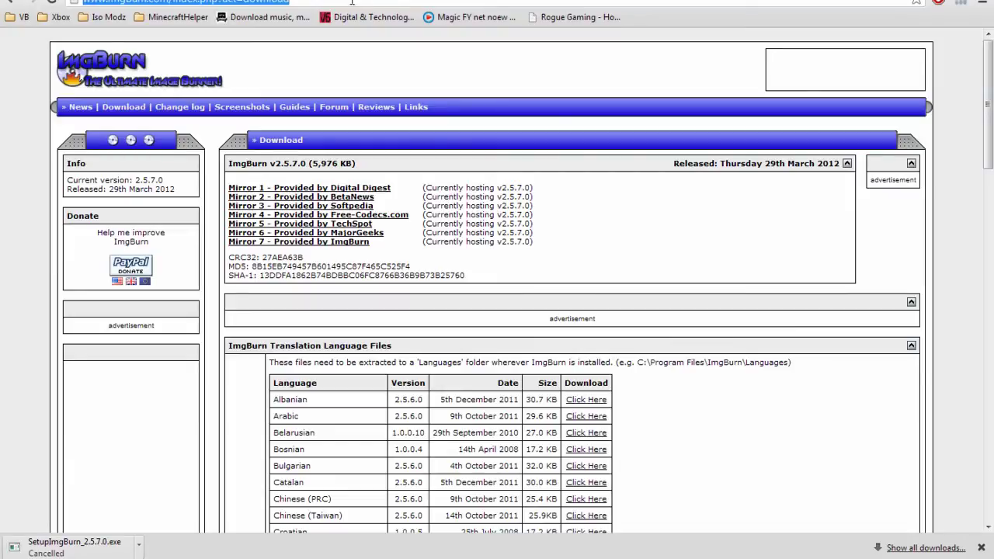
pyautogui.click(404, 266)
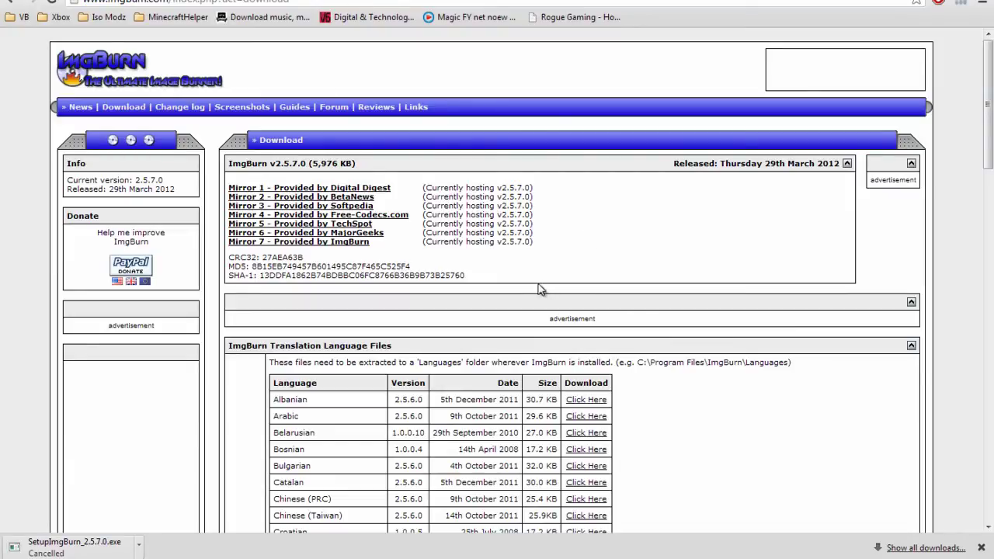
pyautogui.moveTo(393, 244); pyautogui.dragTo(230, 243)
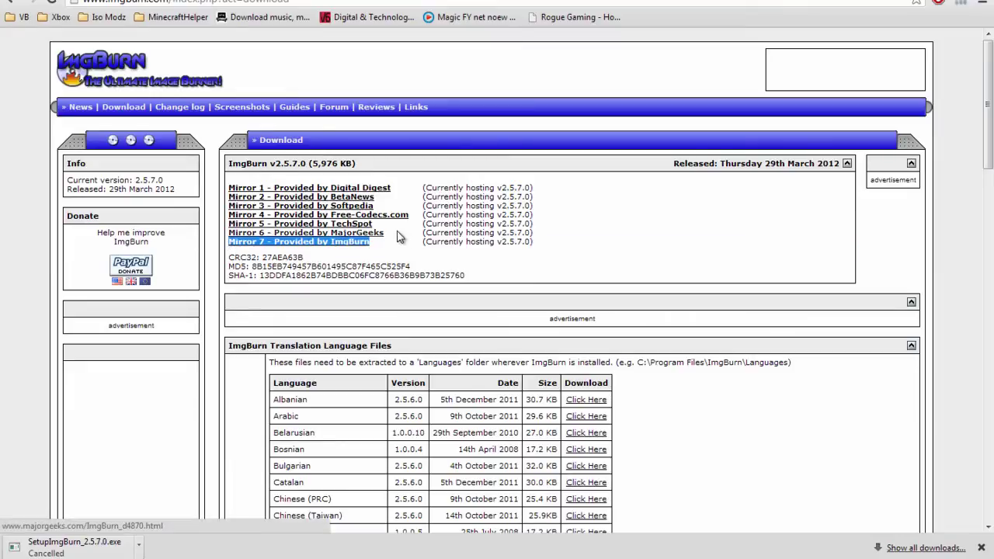
pyautogui.click(443, 266)
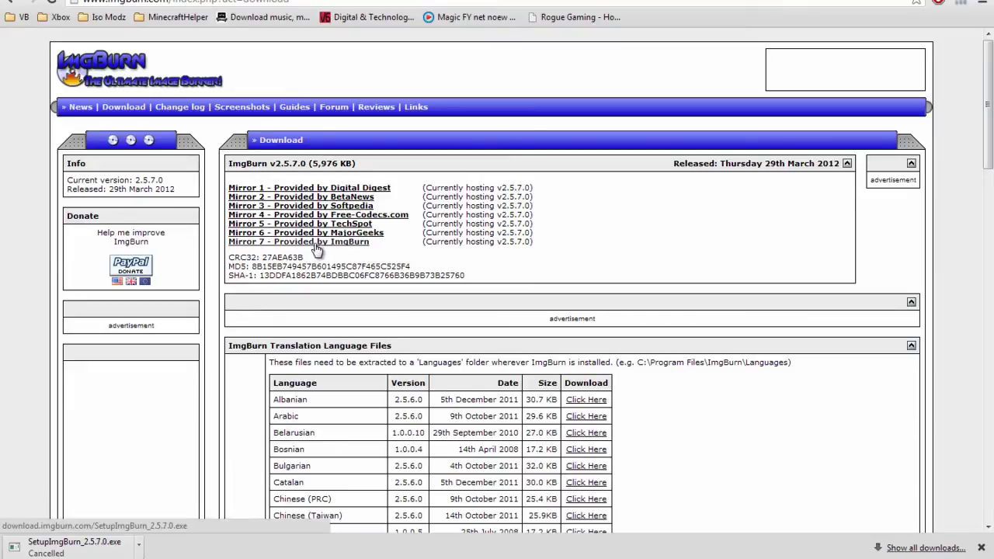
pyautogui.click(317, 243)
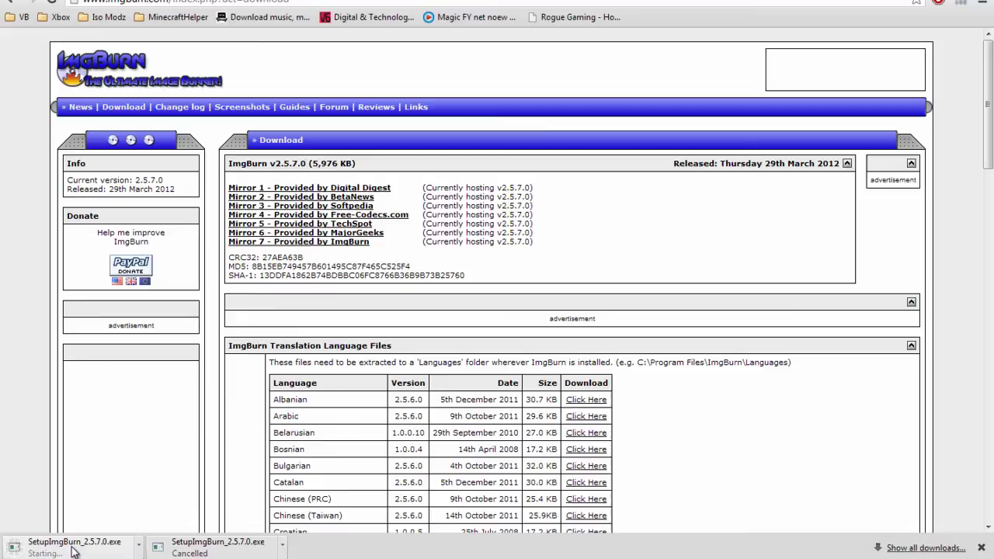
pyautogui.click(140, 546)
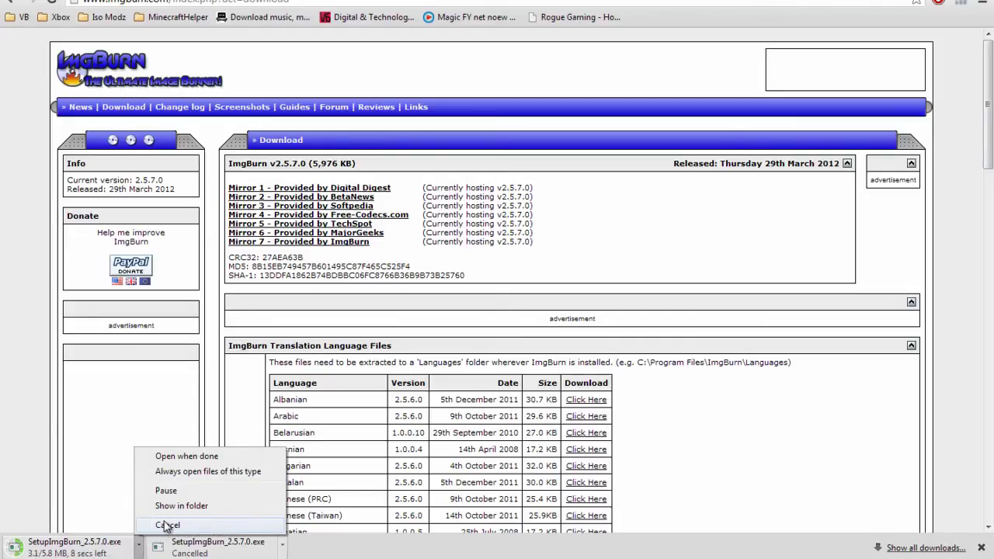
pyautogui.click(159, 527)
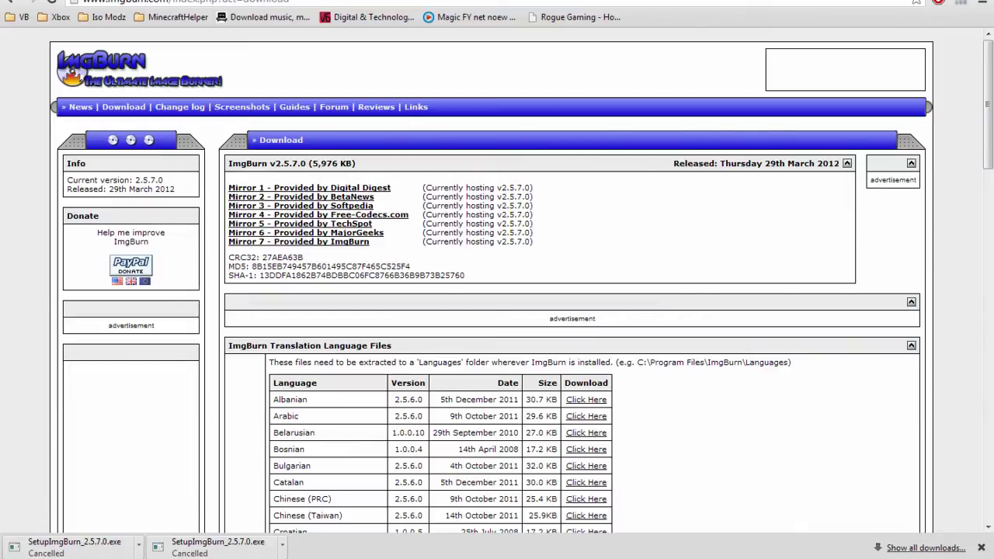
# Step: Minimize Chrome to the desktop and launch ImgBurn from the Start menu
pyautogui.hotkey('ctrl', 'Tab')
pyautogui.press('super+d')
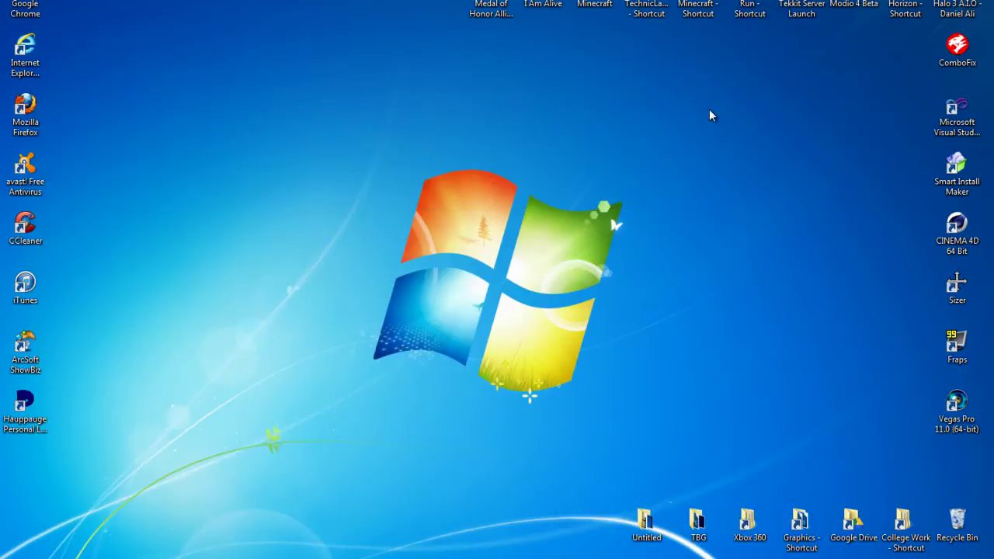
pyautogui.press('super')
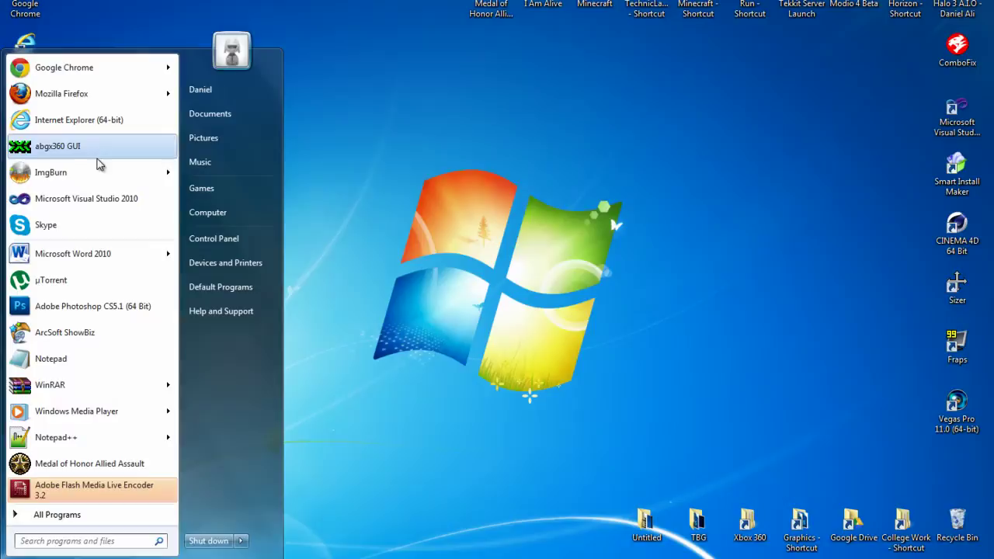
pyautogui.click(133, 176)
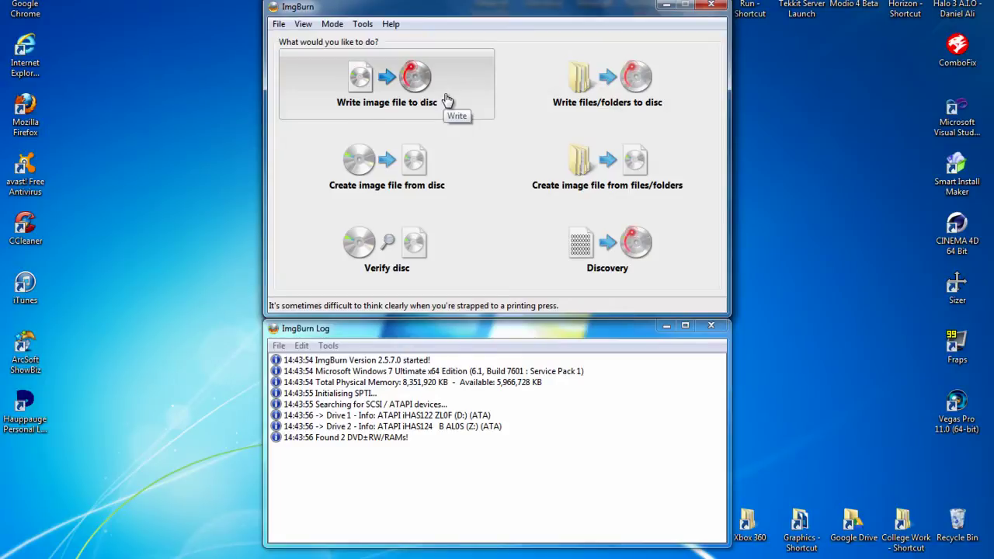
# Step: Open ImgBurn's Settings dialog through Tools > Settings
pyautogui.click(368, 27)
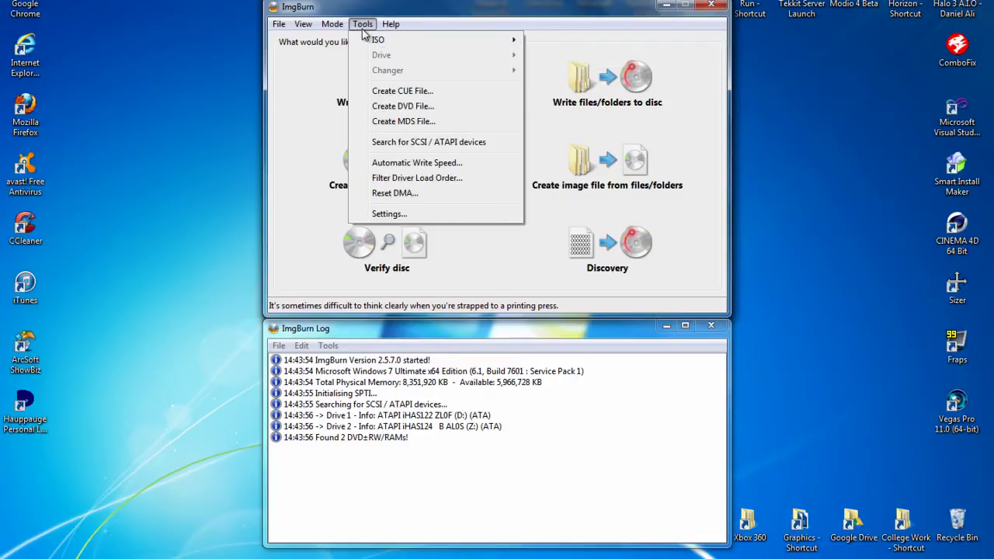
pyautogui.click(417, 216)
pyautogui.click(440, 6)
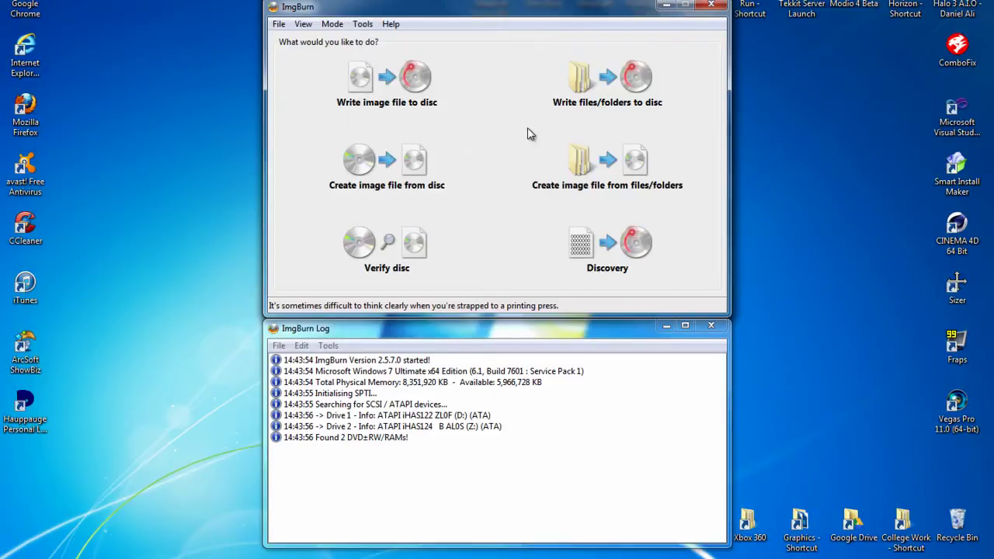
pyautogui.click(391, 24)
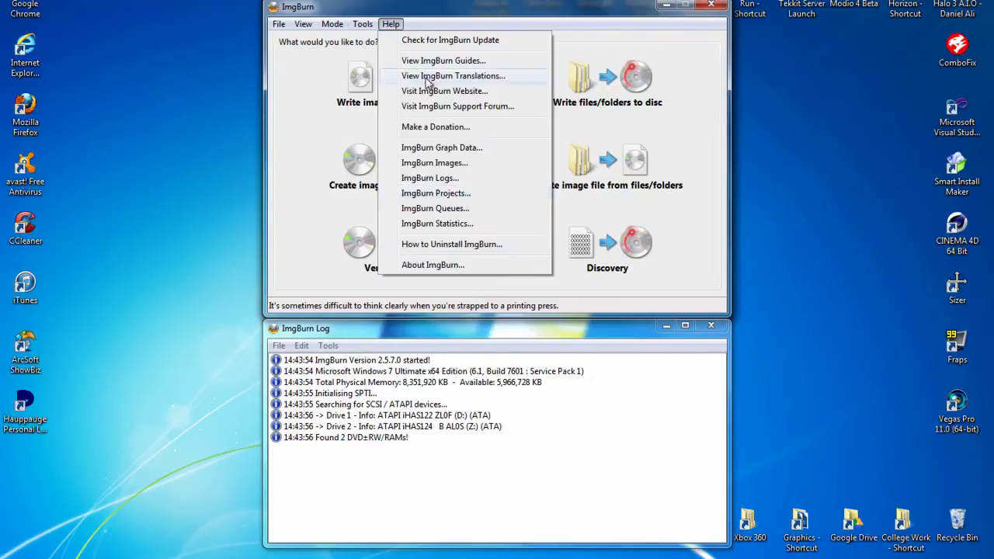
pyautogui.click(396, 216)
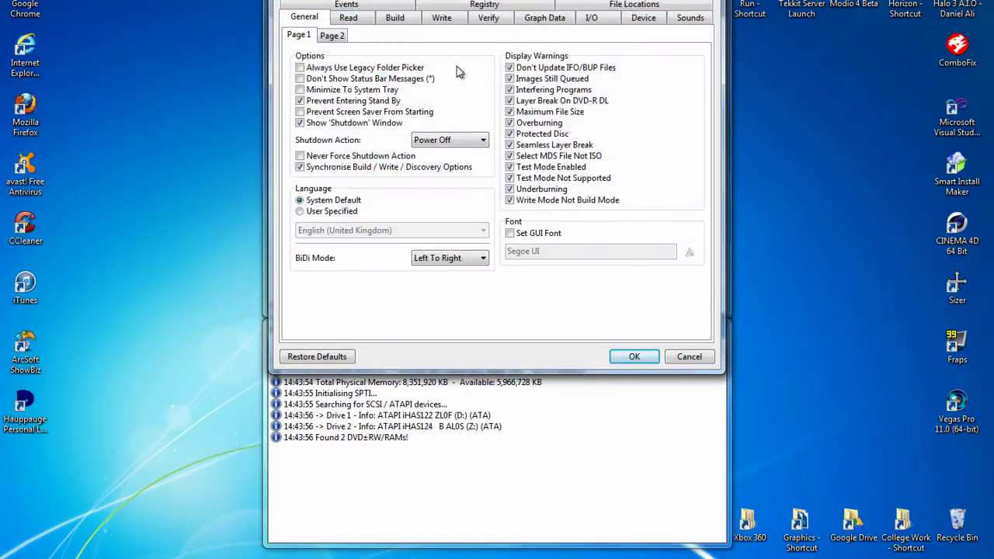
# Step: Browse the Read and Build settings pages and the General tab, ending on the Write tab
pyautogui.click(364, 21)
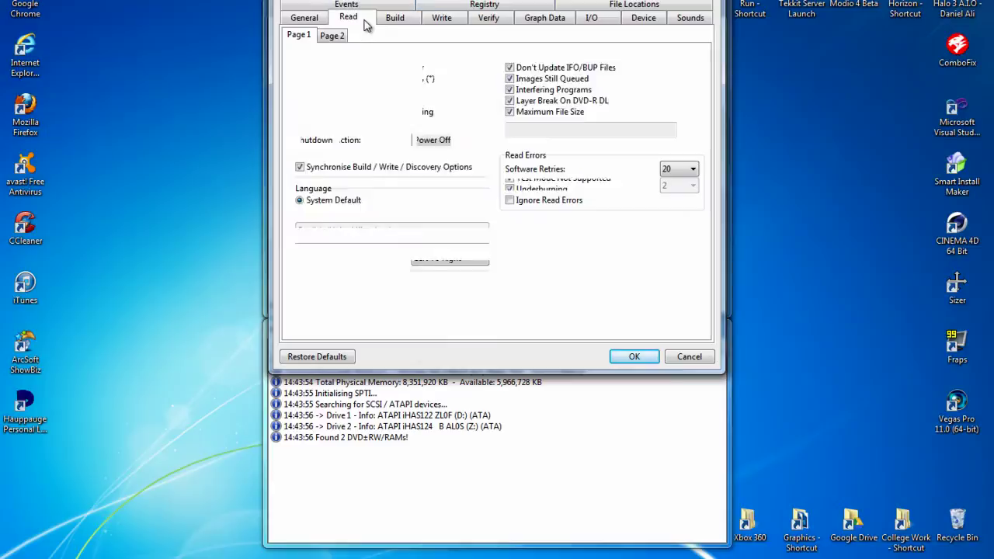
pyautogui.click(336, 36)
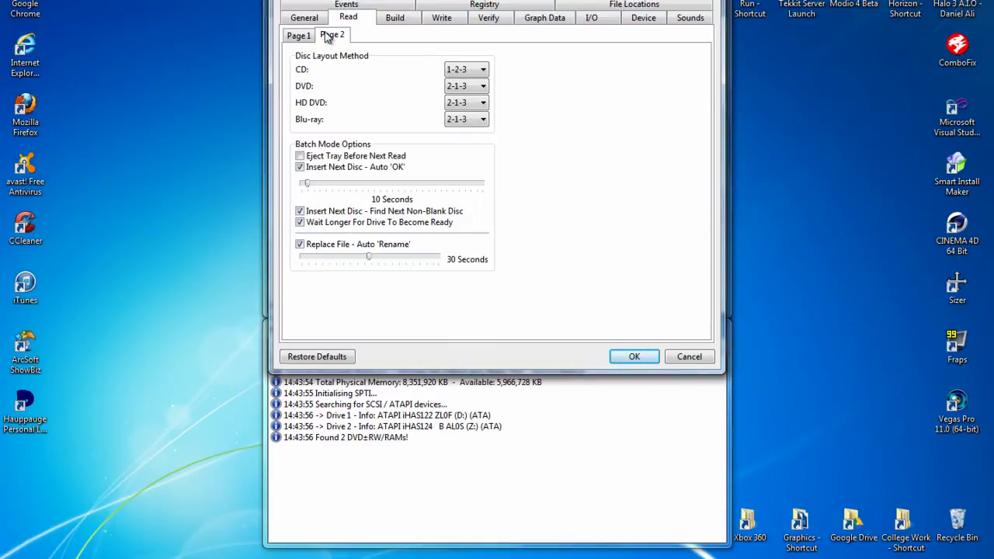
pyautogui.click(299, 36)
pyautogui.click(388, 18)
pyautogui.click(334, 37)
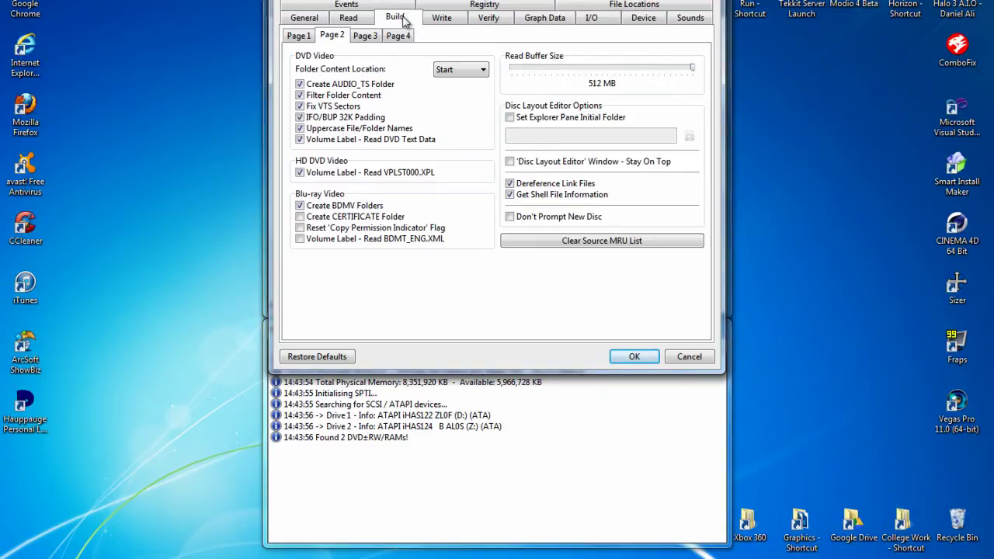
pyautogui.click(323, 19)
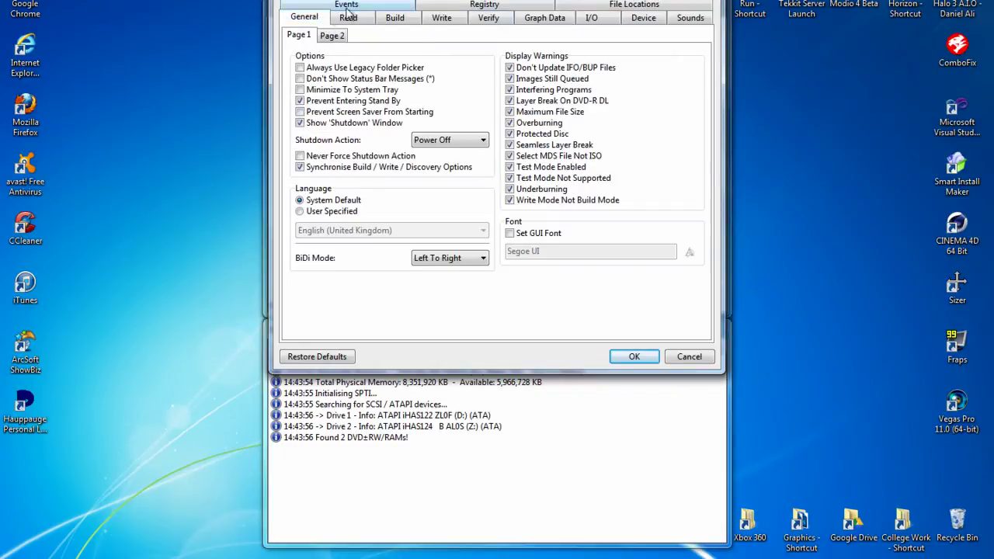
pyautogui.click(409, 16)
pyautogui.click(458, 28)
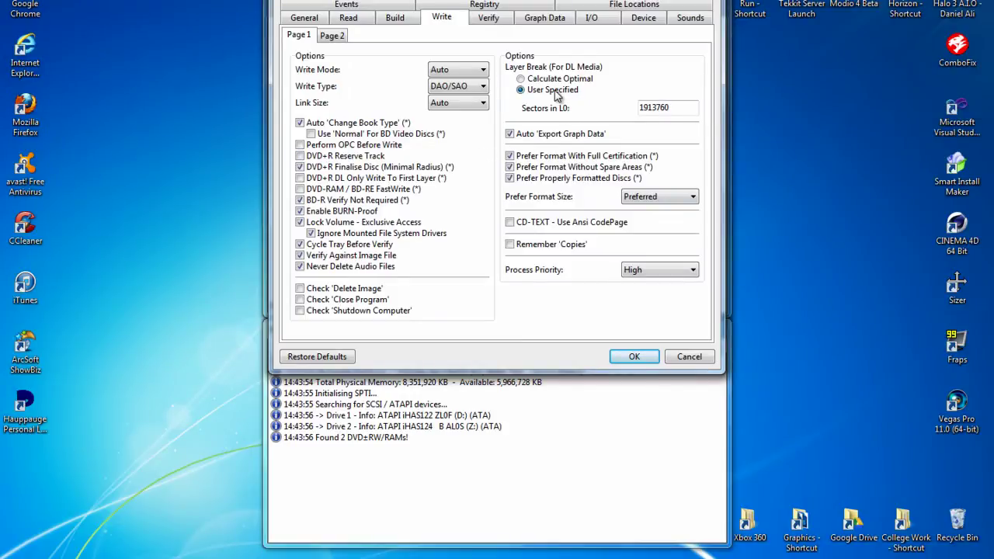
# Step: Check that Sectors in L0 reads 1913760, then show Page 2 of the Write settings
pyautogui.moveTo(674, 108); pyautogui.dragTo(628, 114)
pyautogui.click(680, 109)
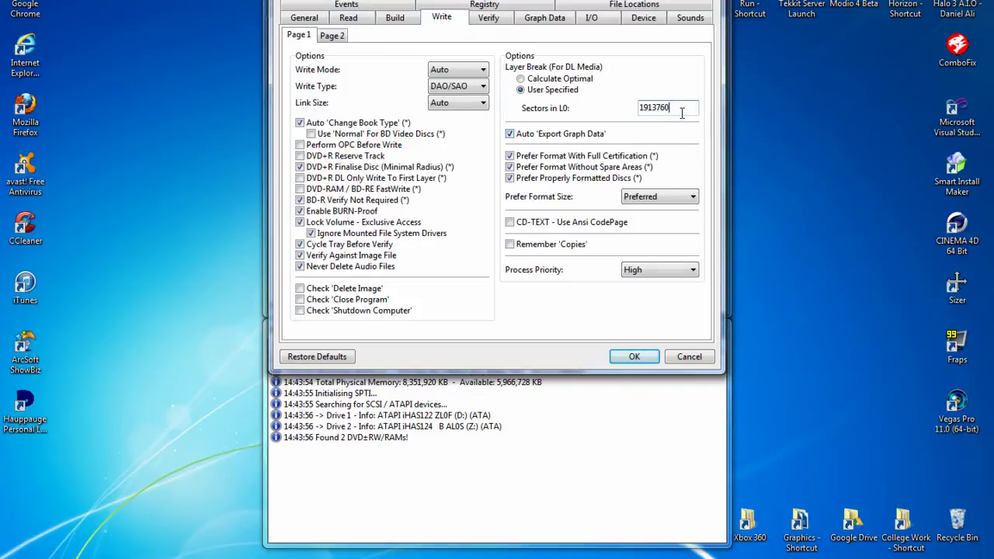
pyautogui.moveTo(682, 113); pyautogui.dragTo(613, 118)
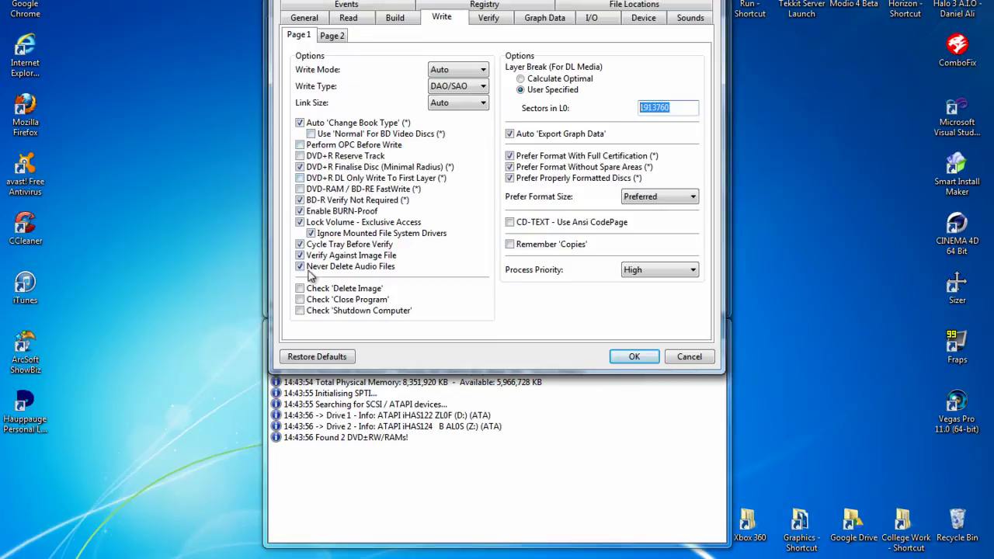
pyautogui.click(333, 36)
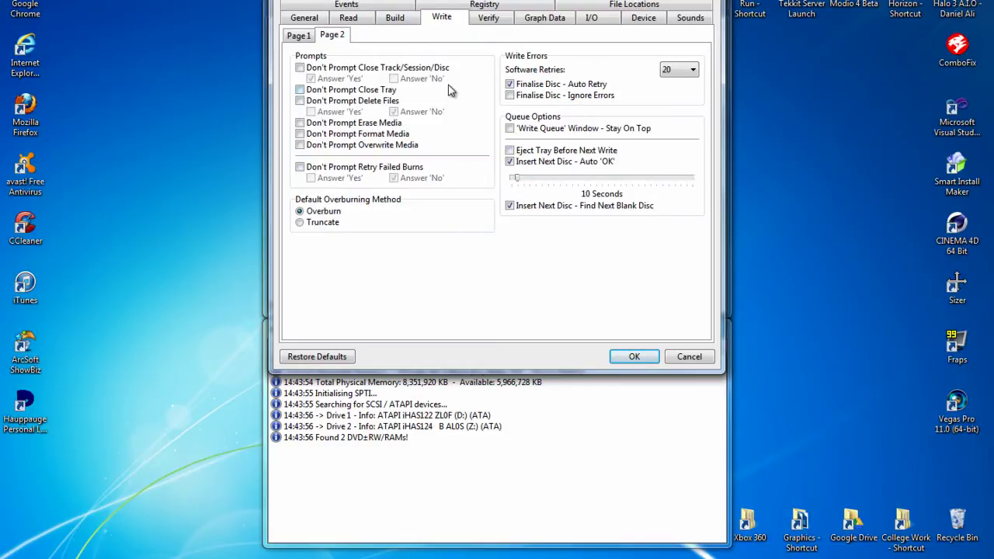
# Step: Review the Verify, Graph Data, I/O (both pages), Device and Sounds settings, then accept with OK
pyautogui.click(488, 18)
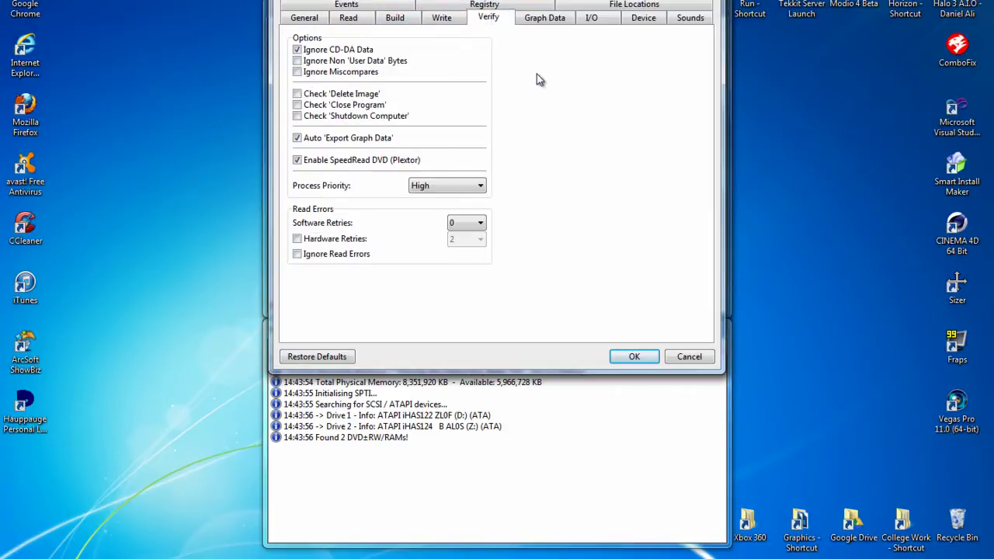
pyautogui.click(542, 23)
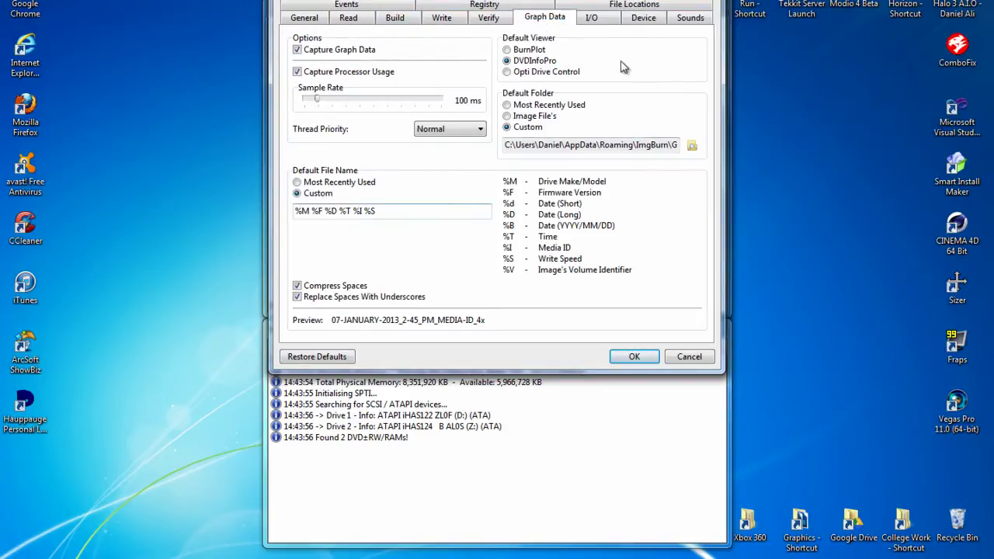
pyautogui.click(604, 20)
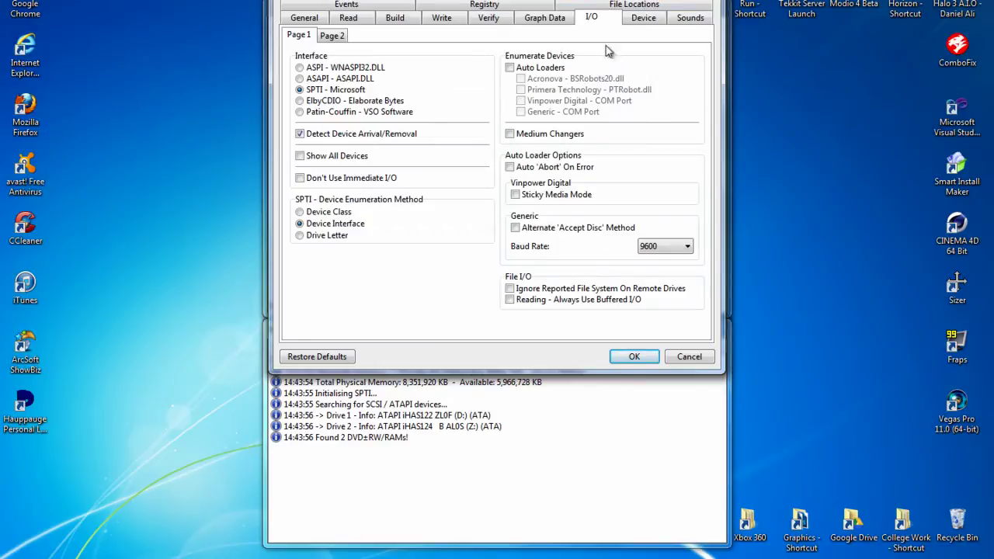
pyautogui.click(332, 36)
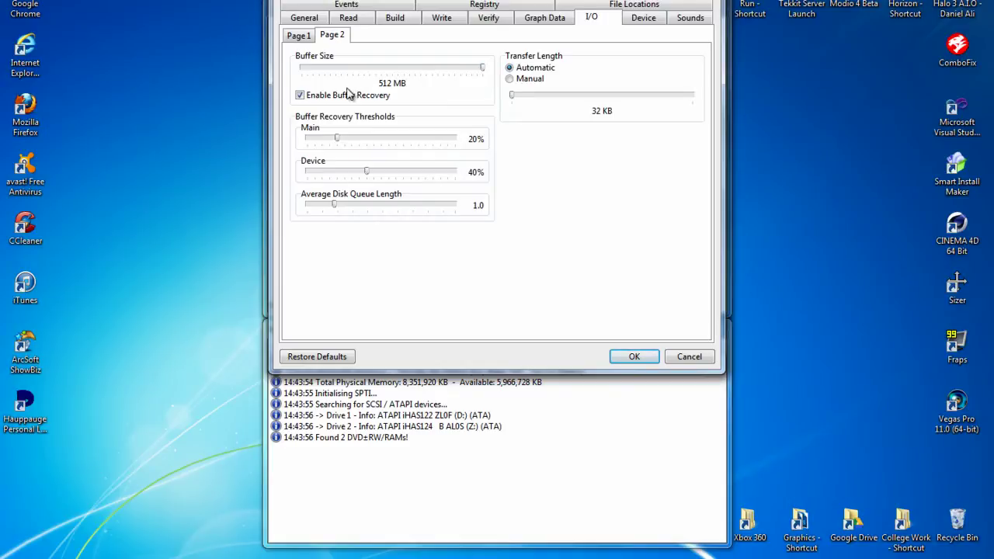
pyautogui.click(638, 22)
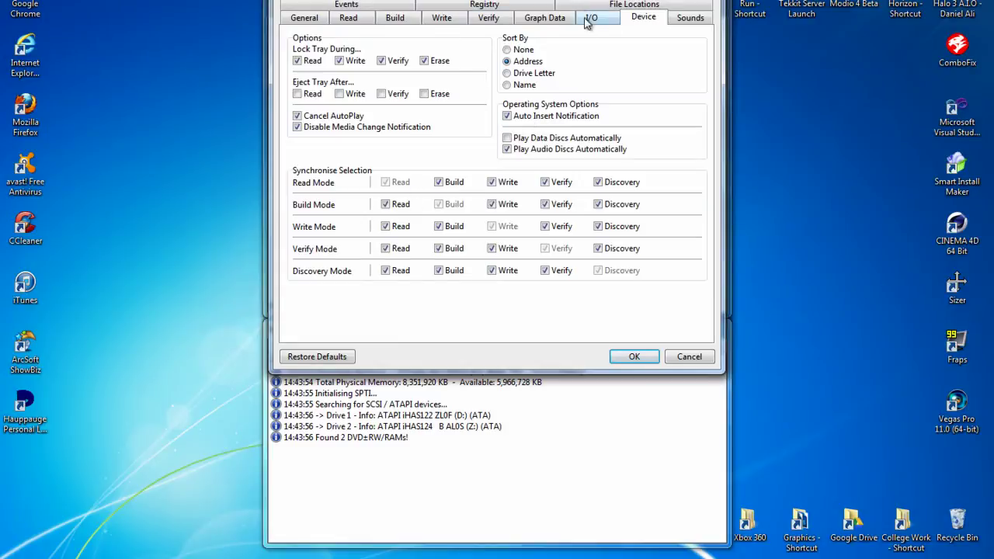
pyautogui.click(694, 23)
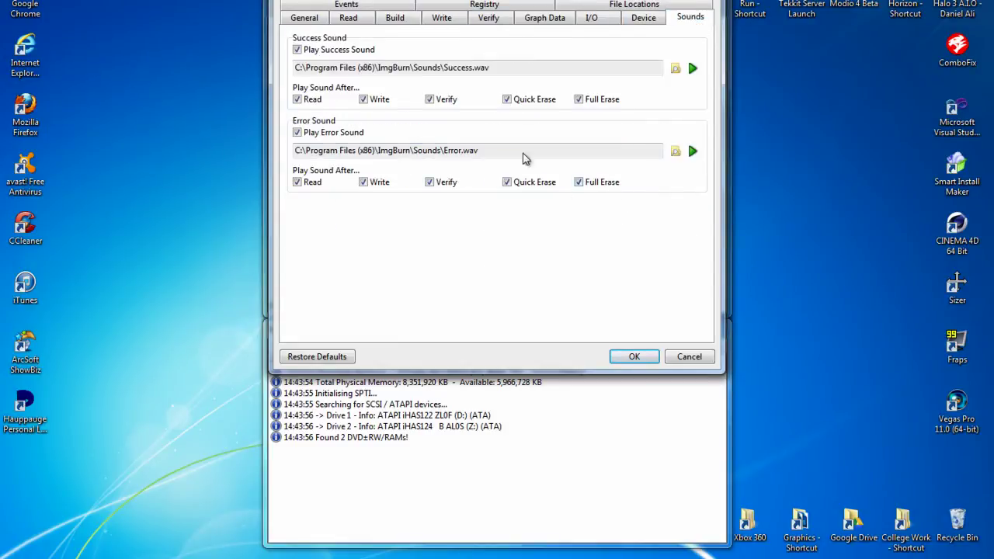
pyautogui.click(633, 356)
# Step: Browse for a source image and navigate up into the ISO's Burned folder
pyautogui.click(402, 104)
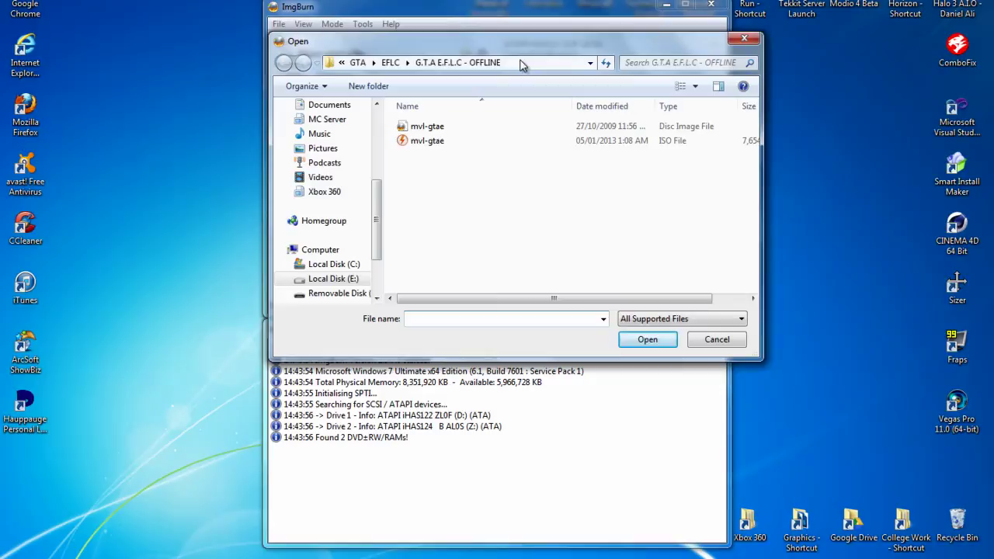
pyautogui.click(390, 62)
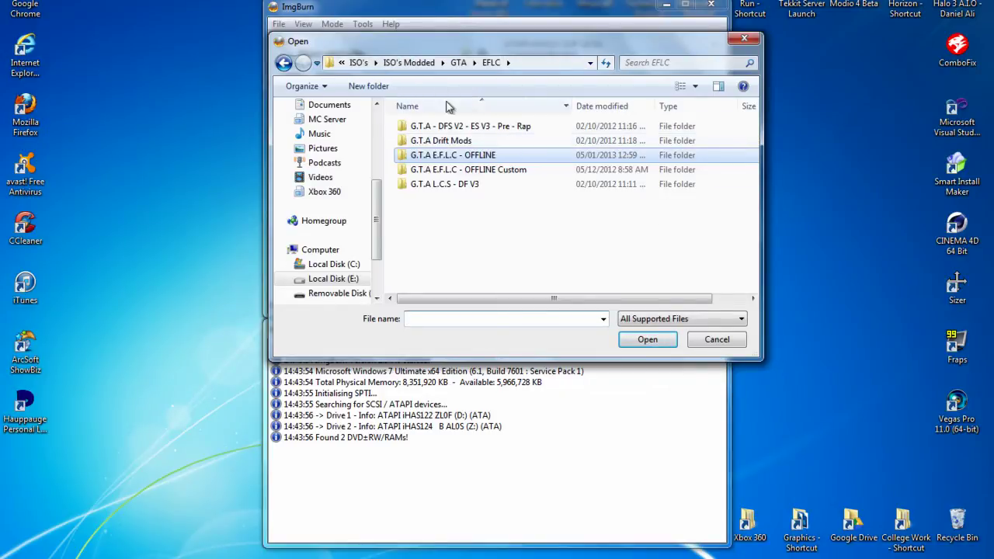
pyautogui.click(285, 63)
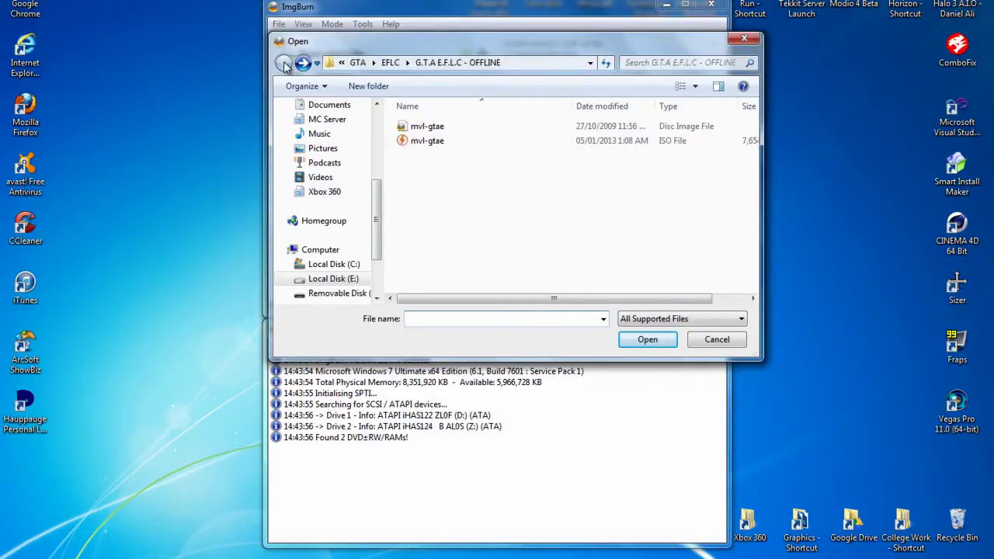
pyautogui.click(356, 64)
pyautogui.click(400, 65)
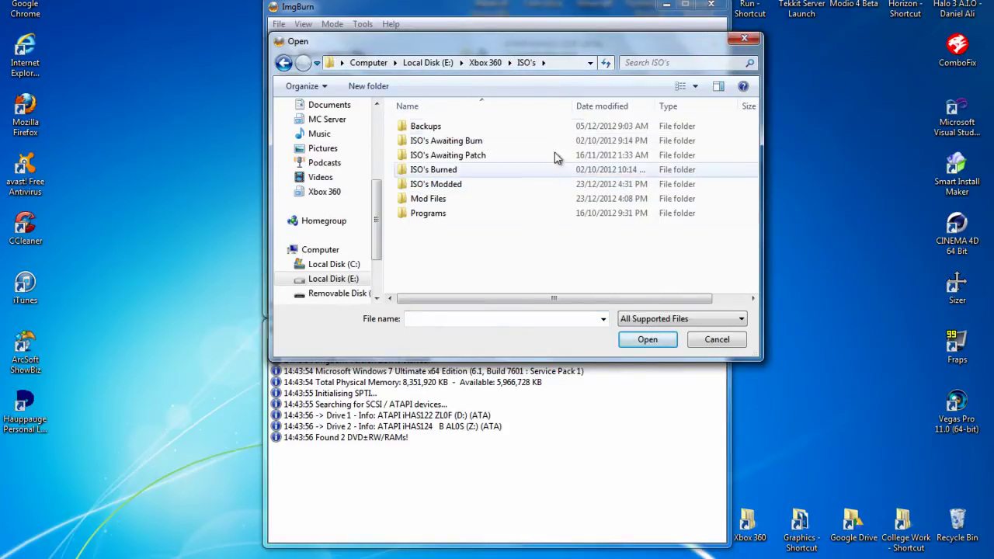
pyautogui.click(467, 143)
pyautogui.click(482, 157)
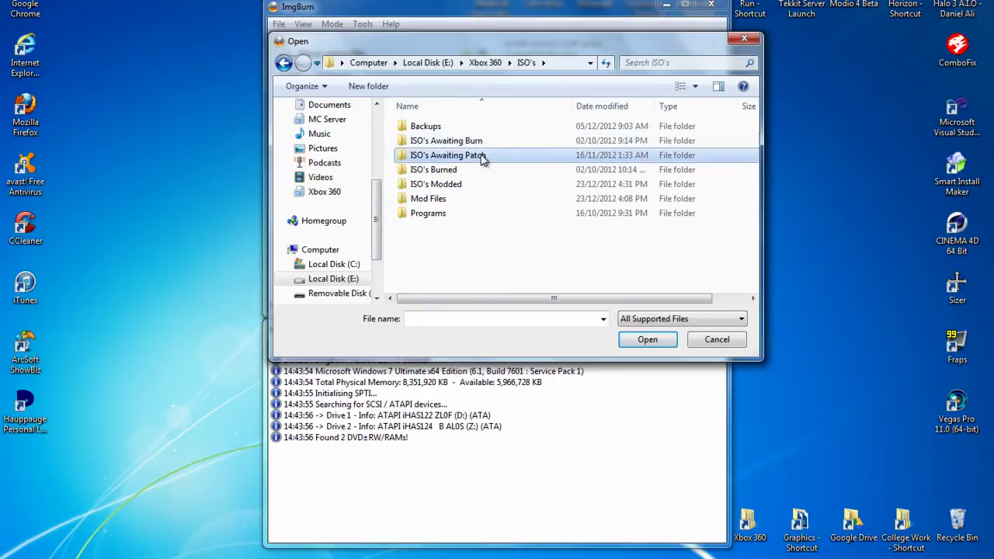
pyautogui.click(449, 170)
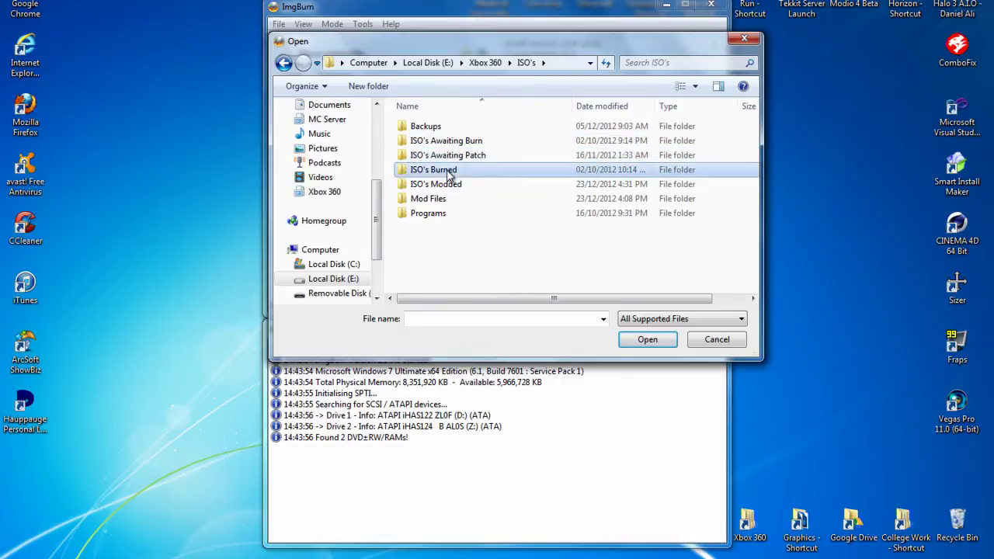
pyautogui.doubleClick(451, 169)
# Step: Look through the XGD2 and XGD3 folders, then load BlackOps.dvd from XGD2 > Black Ops
pyautogui.doubleClick(456, 129)
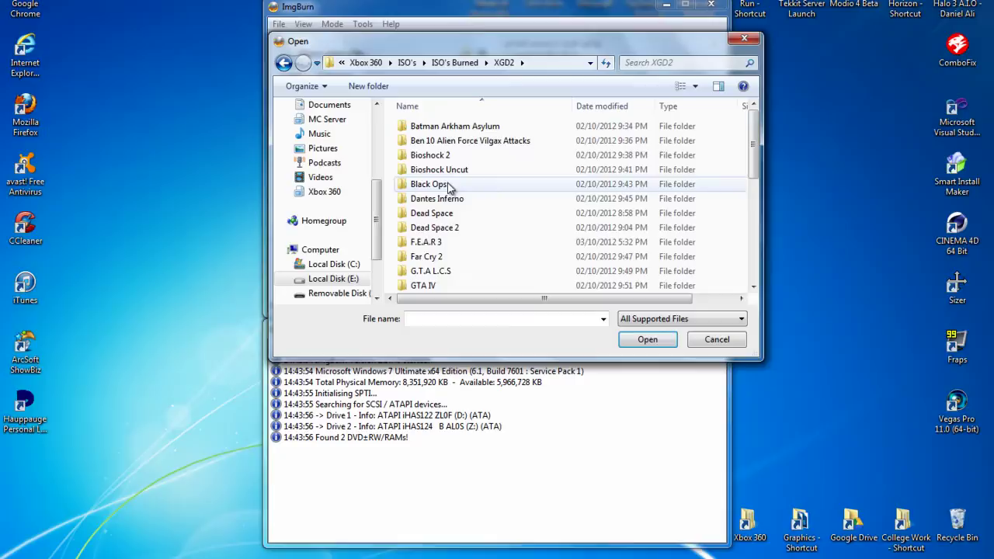
pyautogui.moveTo(754, 138)
pyautogui.mouseDown()
pyautogui.moveTo(780, 278)
pyautogui.moveTo(761, 140)
pyautogui.mouseUp()
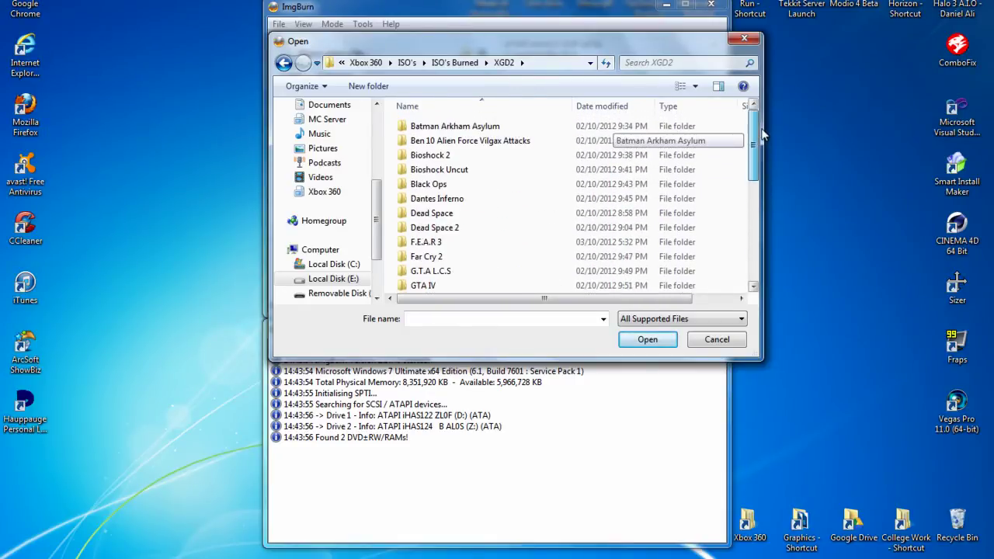
pyautogui.click(283, 64)
pyautogui.doubleClick(423, 141)
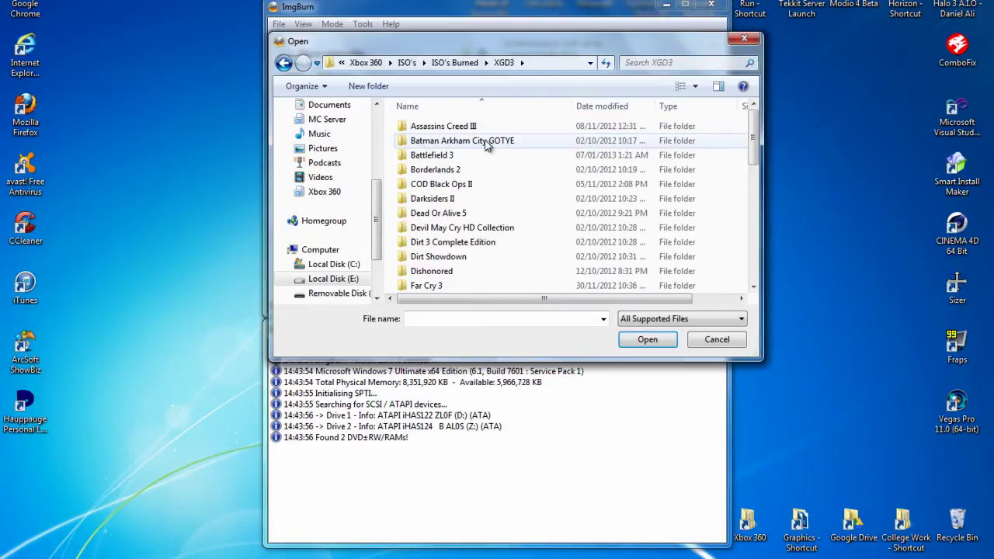
pyautogui.moveTo(752, 141)
pyautogui.mouseDown()
pyautogui.moveTo(765, 253)
pyautogui.moveTo(773, 113)
pyautogui.mouseUp()
pyautogui.click(283, 62)
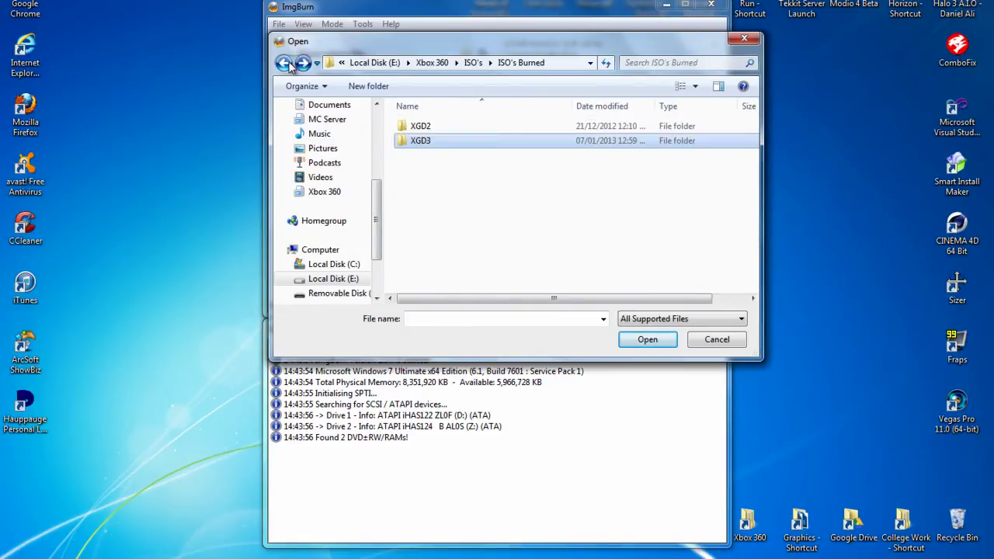
pyautogui.doubleClick(431, 127)
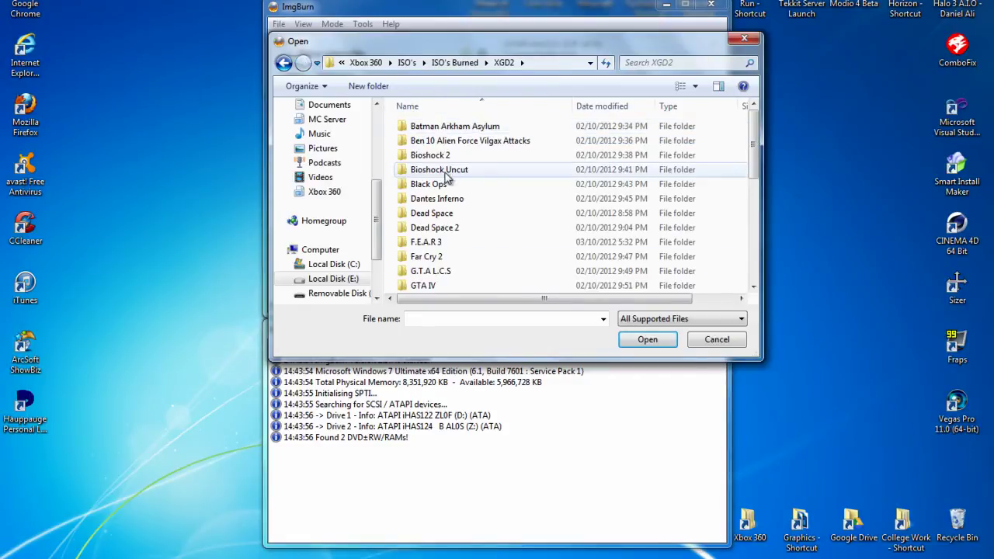
pyautogui.doubleClick(439, 258)
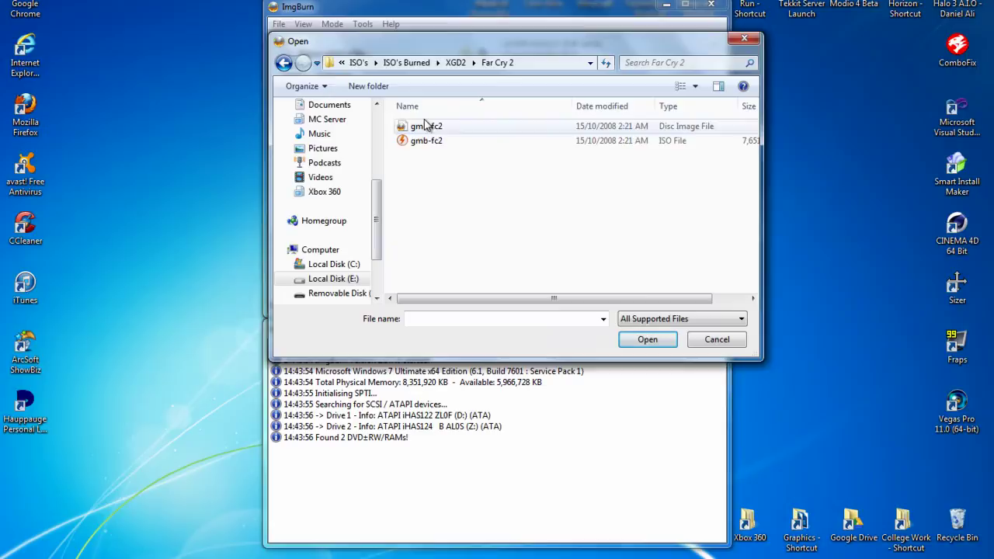
pyautogui.click(284, 63)
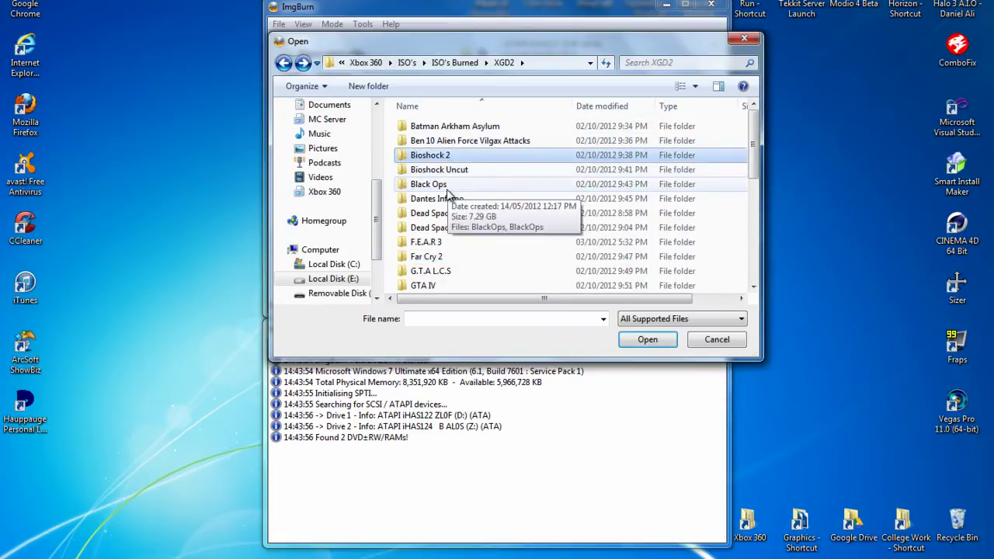
pyautogui.doubleClick(435, 182)
pyautogui.doubleClick(432, 127)
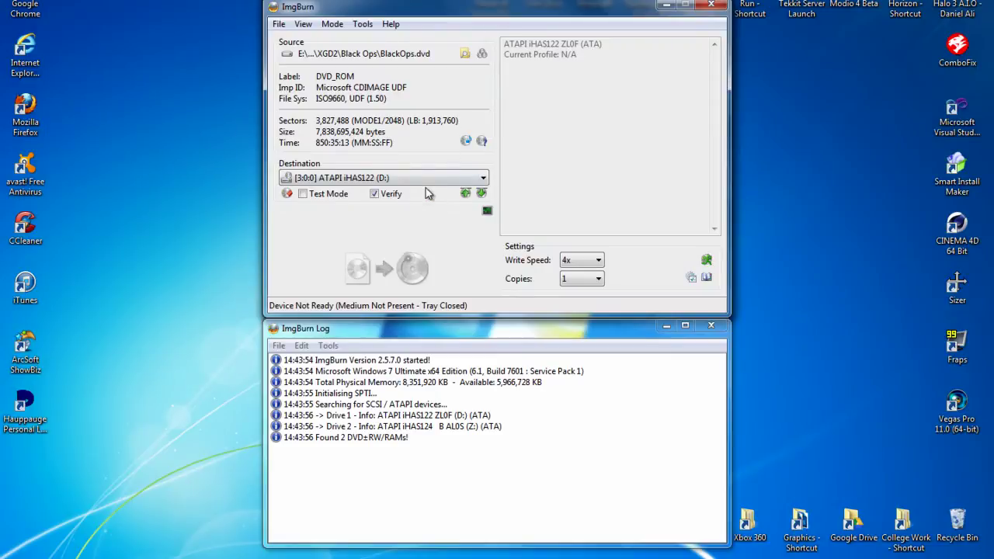
# Step: Keep iHAS122 (D:) as the destination drive and set the write speed to 2.4x
pyautogui.click(382, 178)
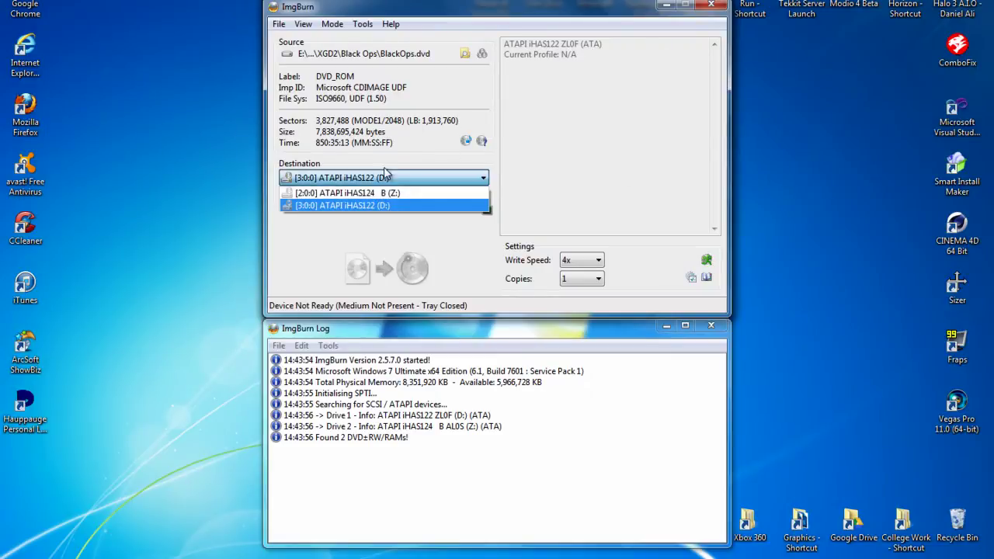
pyautogui.click(394, 207)
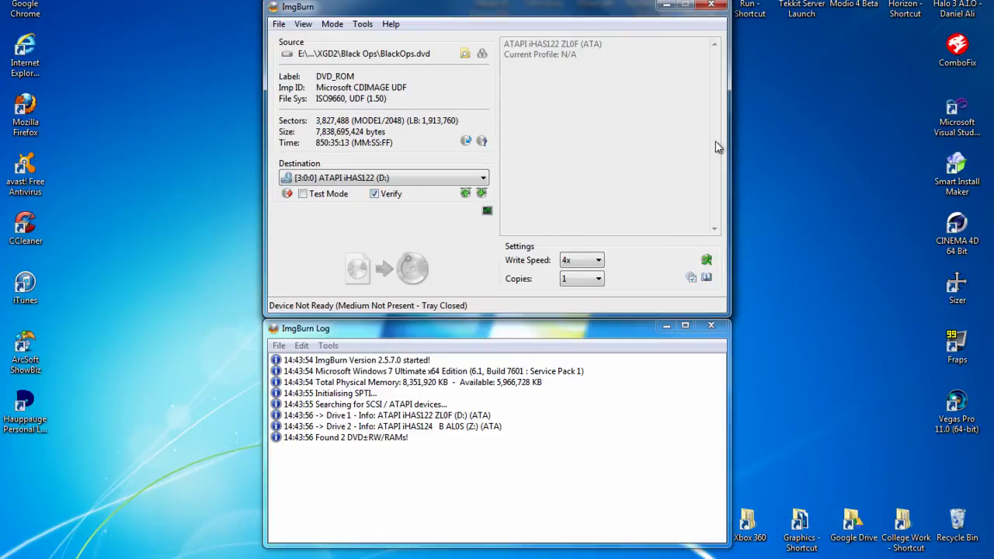
pyautogui.click(593, 261)
pyautogui.click(595, 261)
pyautogui.click(598, 260)
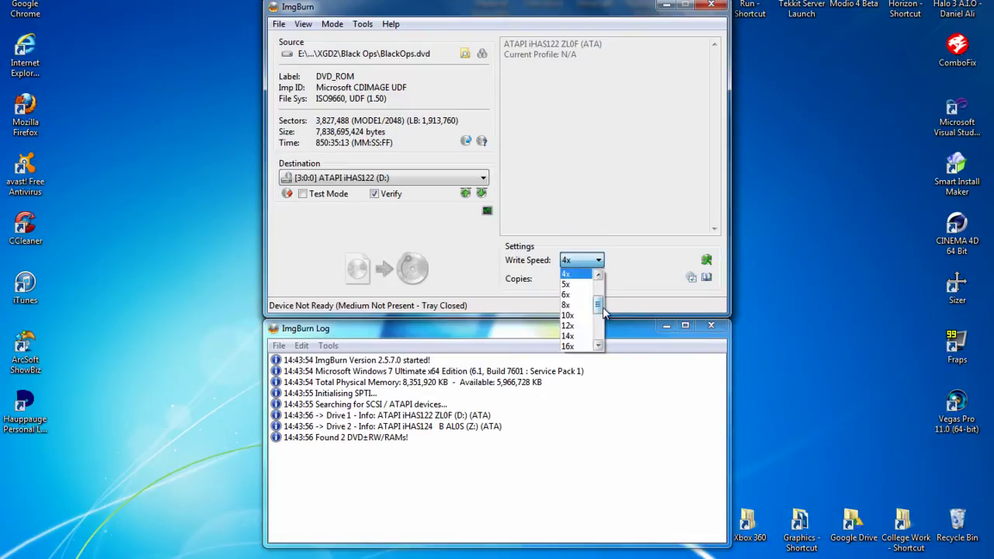
pyautogui.moveTo(604, 307); pyautogui.dragTo(605, 303)
pyautogui.click(582, 274)
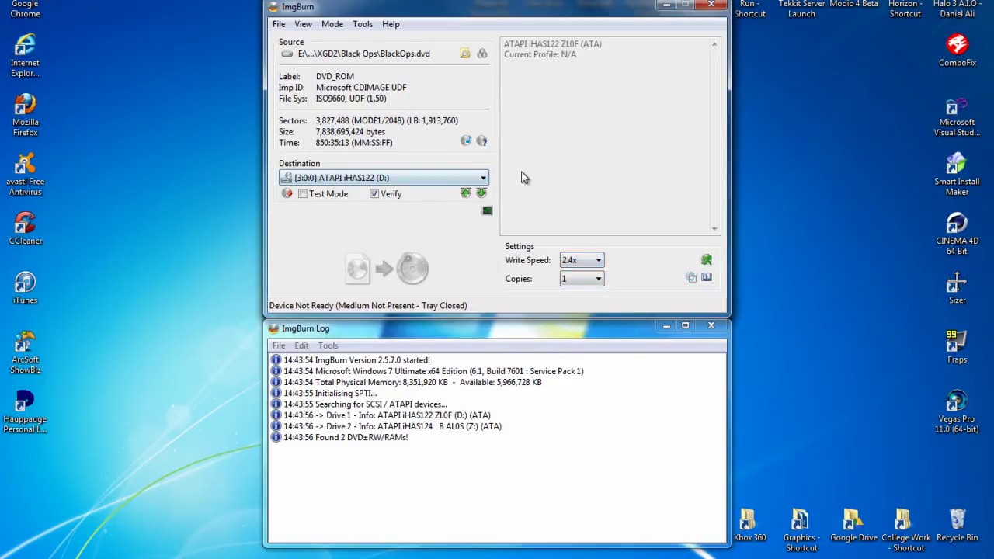
# Step: Confirm 2.4x stays selected and bring up the per-disc Write Speed settings
pyautogui.click(576, 261)
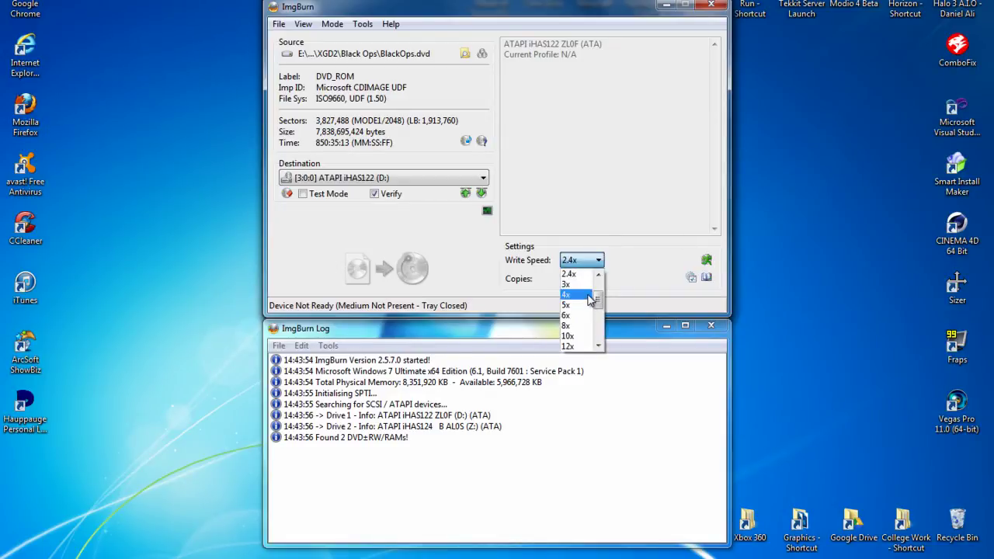
pyautogui.click(612, 230)
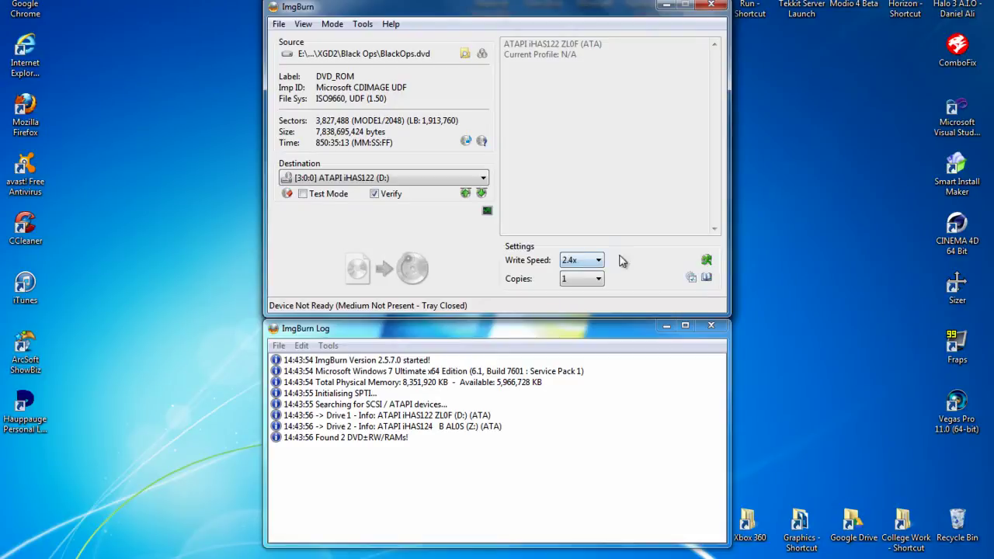
pyautogui.click(704, 260)
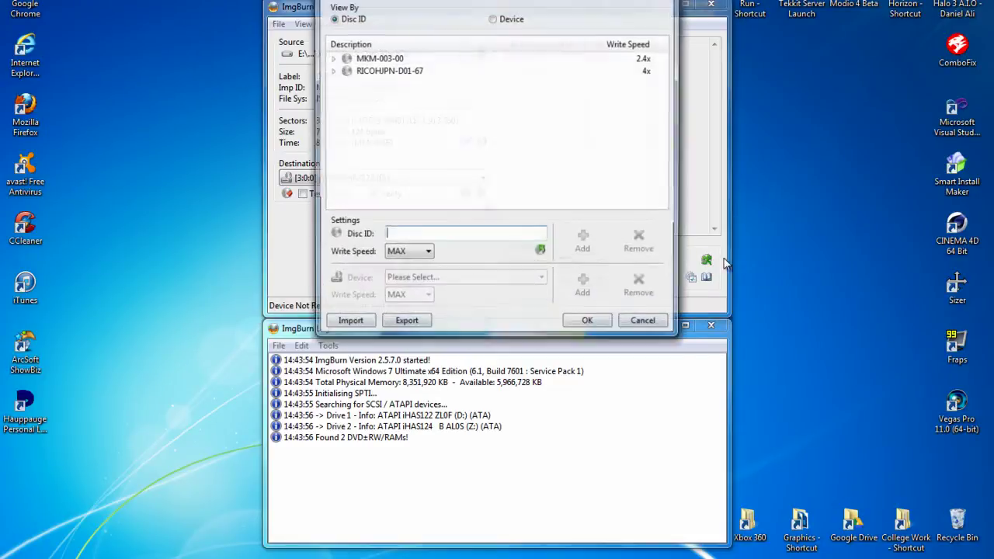
# Step: Check the saved speeds for MKM-003-00 (2.4x) and RICOHJPN-D01-67 (4x) discs, then close the list
pyautogui.click(374, 60)
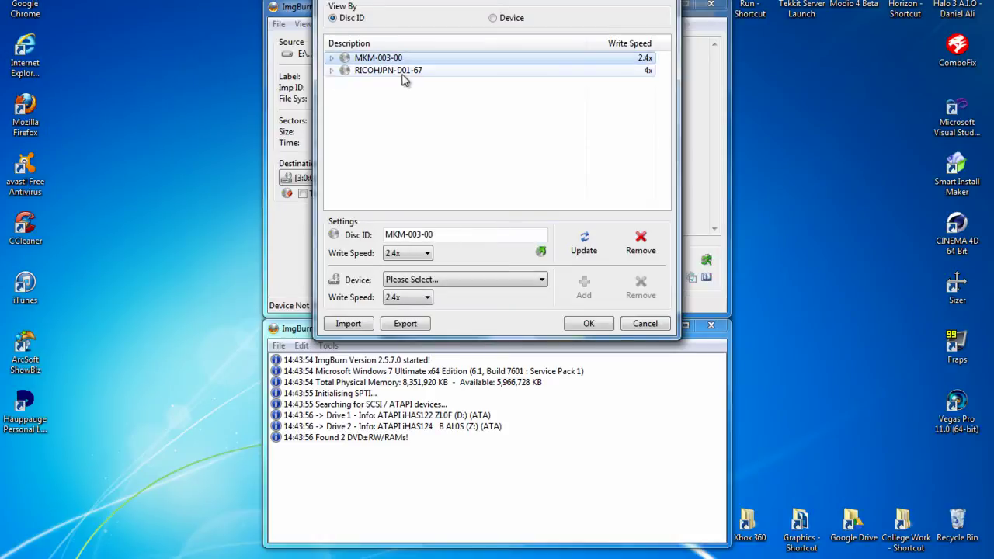
pyautogui.click(394, 71)
pyautogui.click(646, 324)
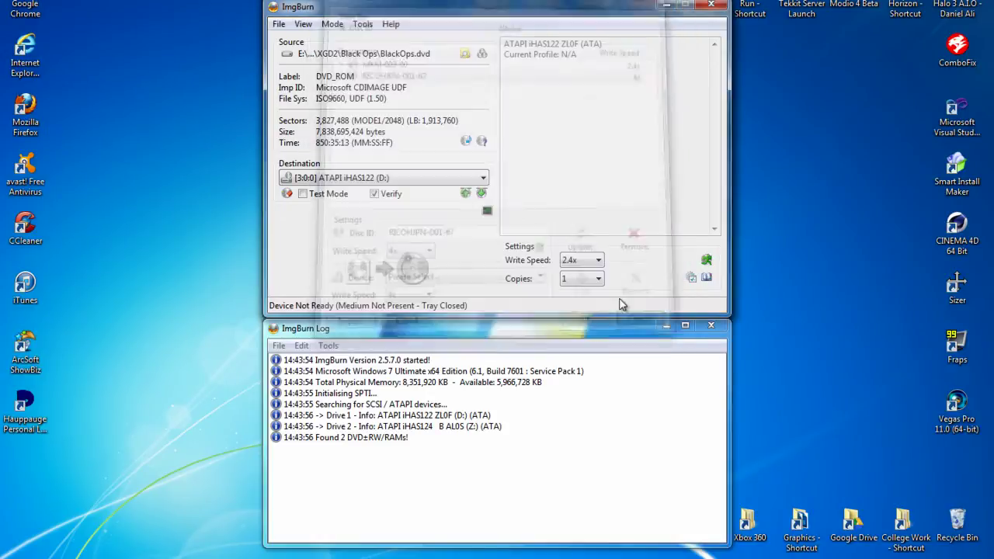
# Step: Look over the LITE-ON tab's Change For list in the drive's advanced settings, then close them
pyautogui.click(691, 278)
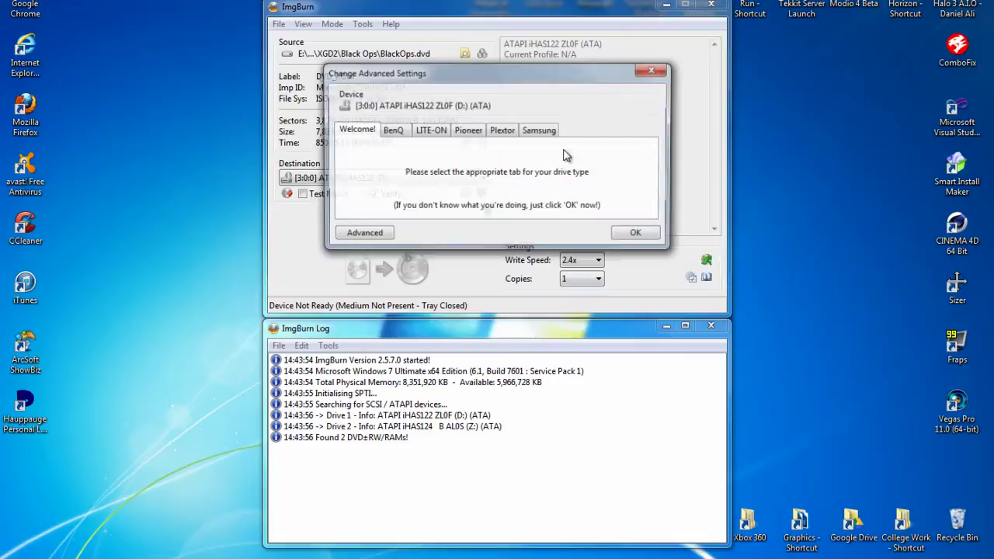
pyautogui.click(430, 130)
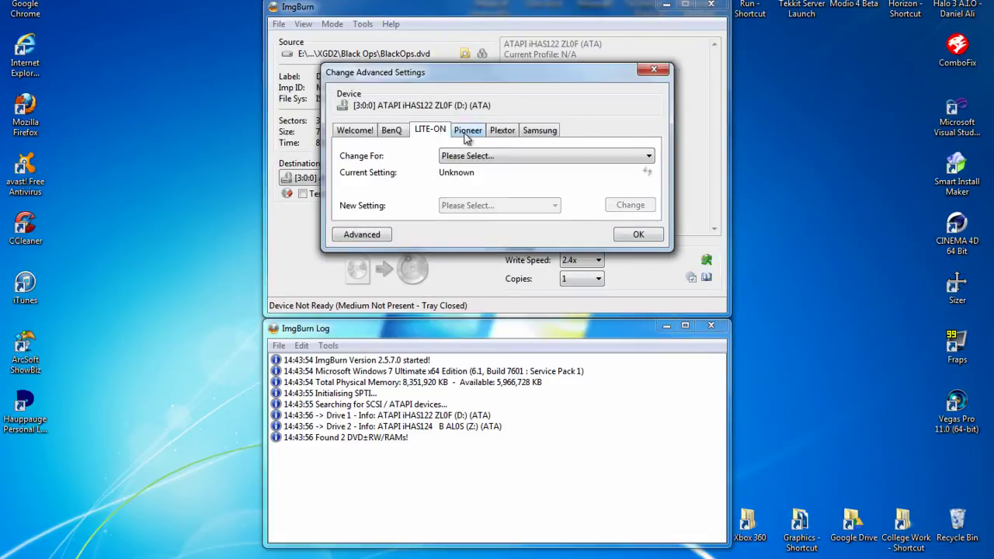
pyautogui.click(536, 154)
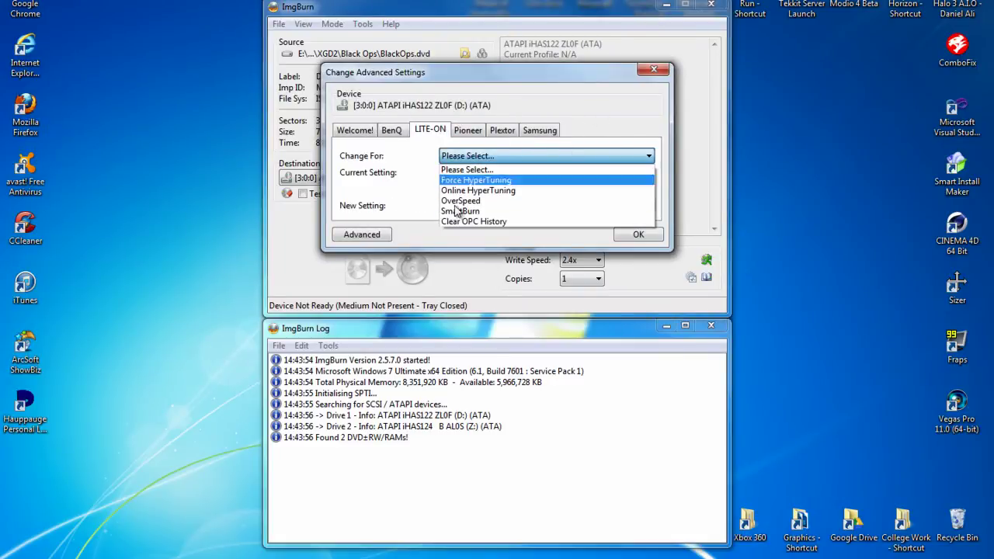
pyautogui.click(643, 95)
pyautogui.click(654, 69)
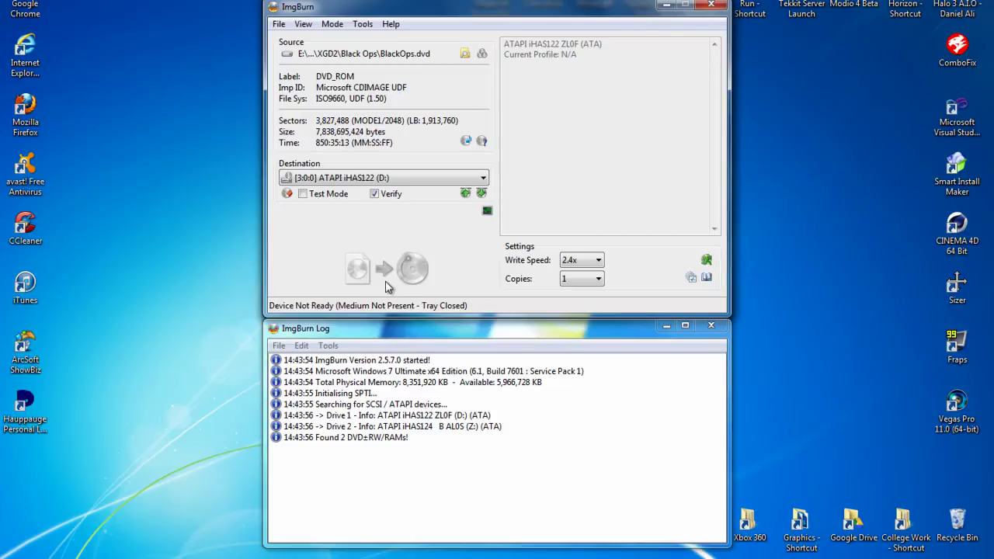
# Step: Load Battlefield.3.Disc.2-XPG.dvd from ISO's Burned > XGD3 > Battlefield 3 > Disc 2 as the source
pyautogui.click(465, 56)
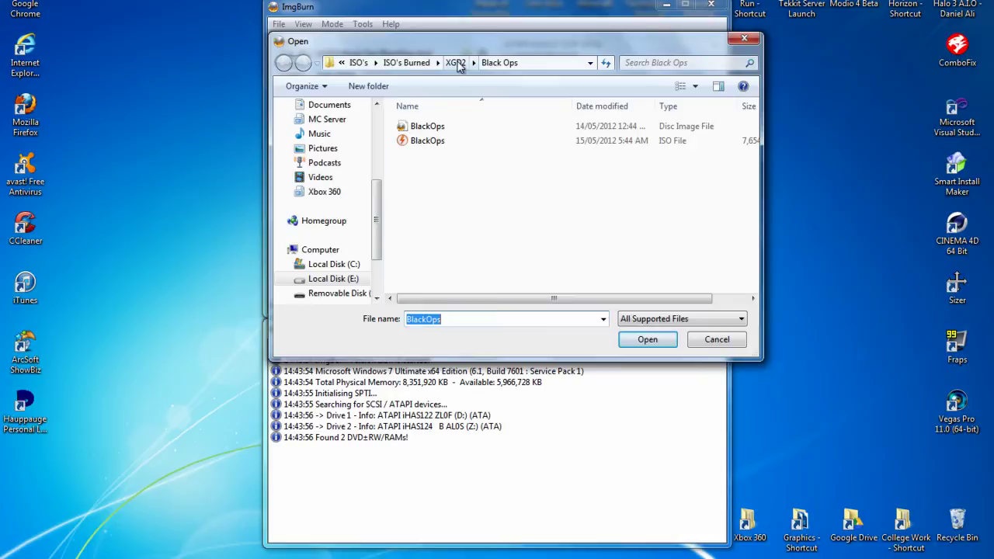
pyautogui.click(390, 62)
pyautogui.doubleClick(435, 141)
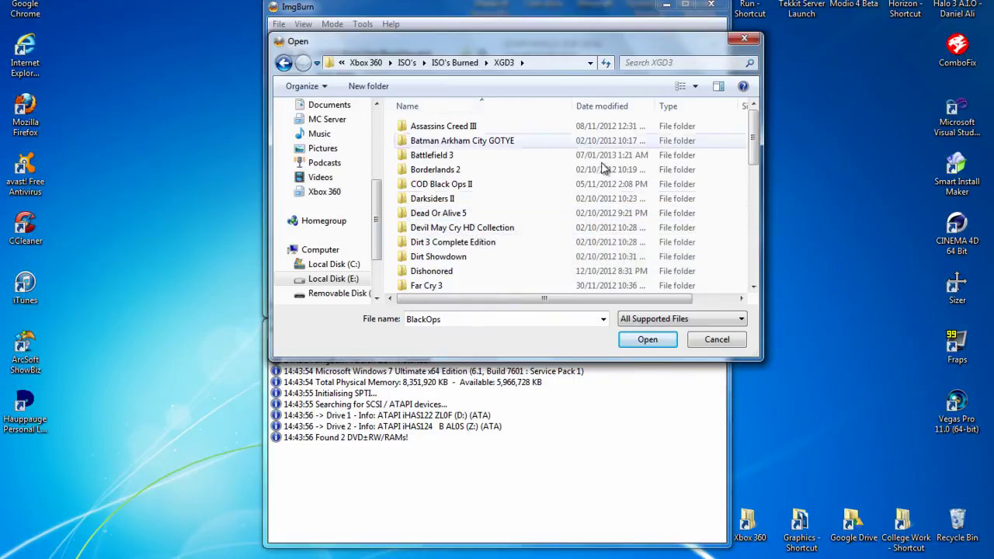
pyautogui.doubleClick(432, 155)
pyautogui.doubleClick(443, 140)
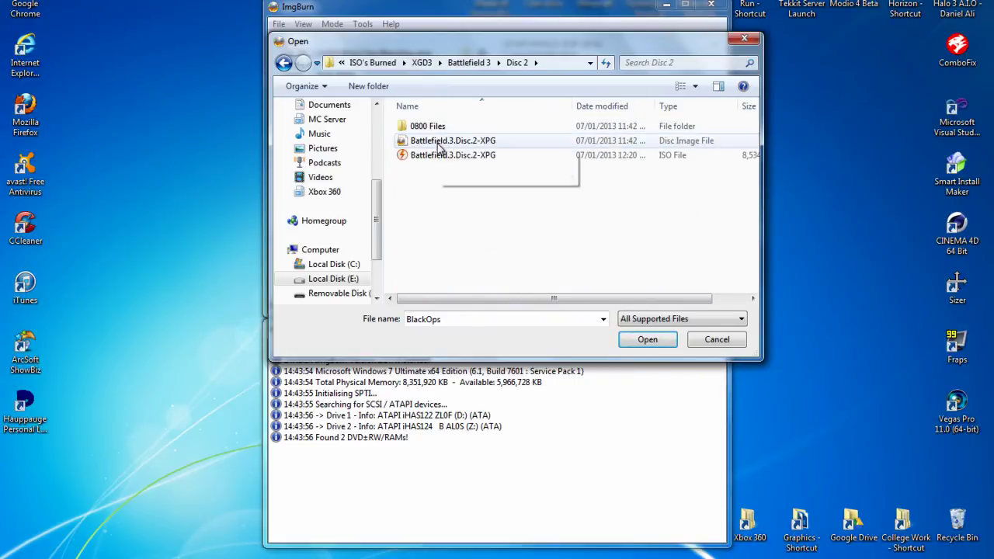
pyautogui.doubleClick(439, 143)
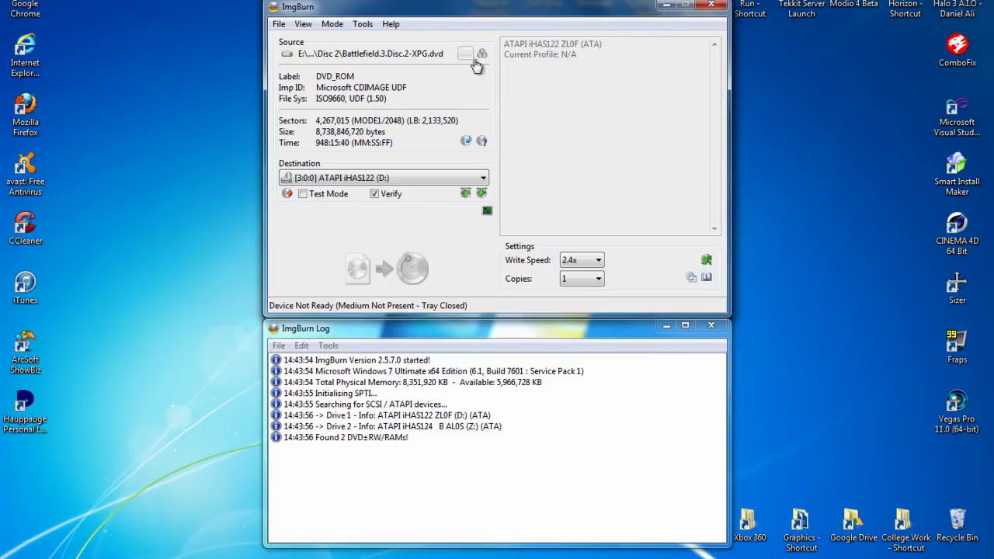
pyautogui.click(362, 24)
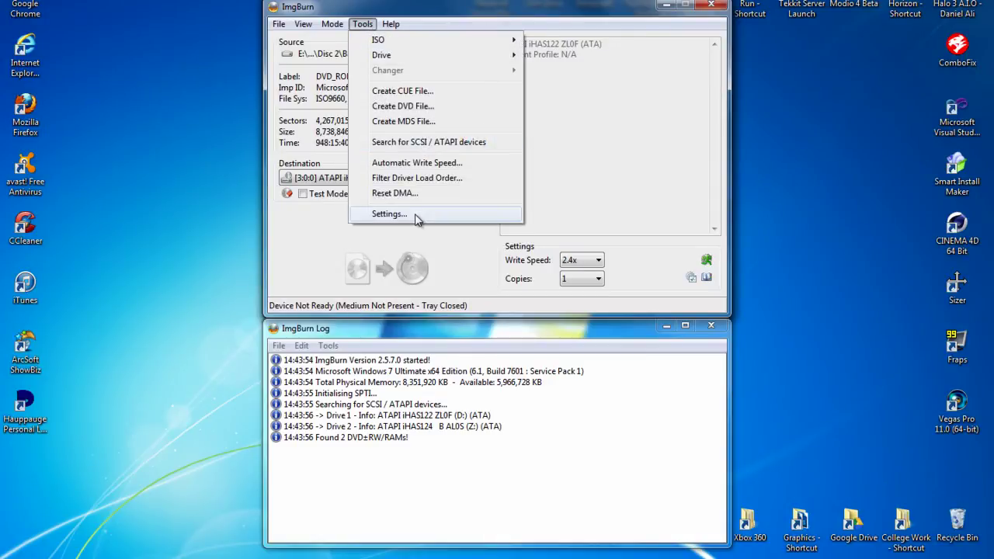
# Step: Switch the Write settings' layer break to Calculate Optimal instead of a user-specified sector count
pyautogui.click(389, 214)
pyautogui.click(442, 17)
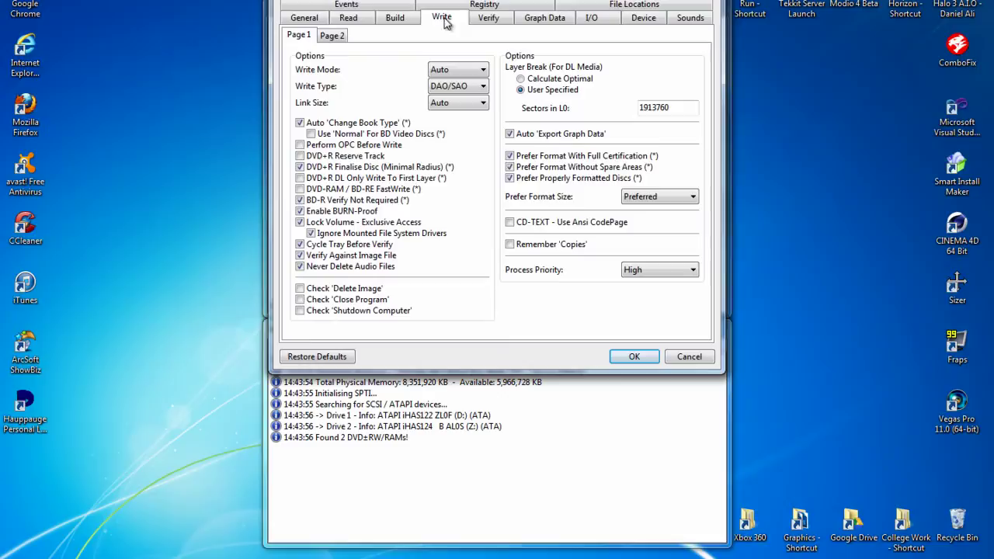
pyautogui.click(538, 79)
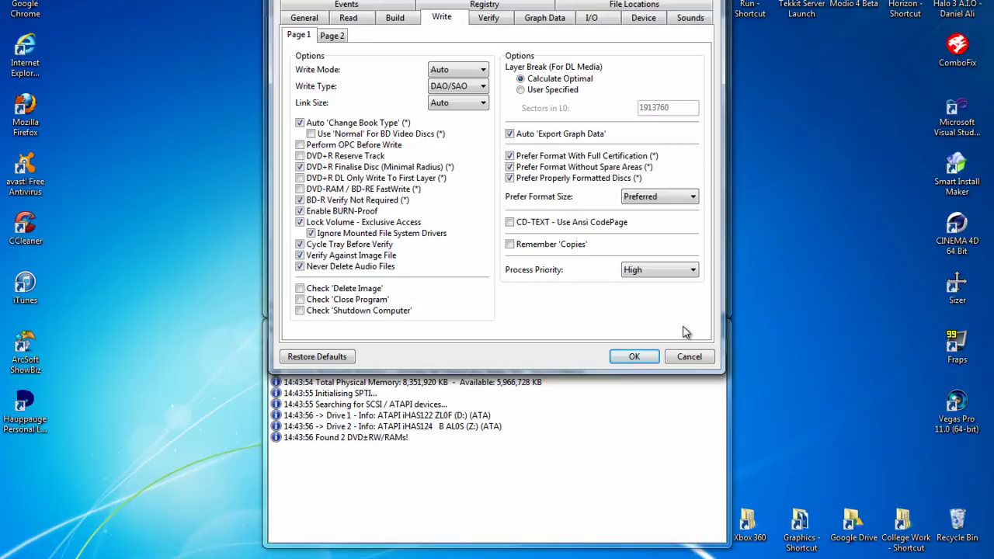
pyautogui.click(634, 356)
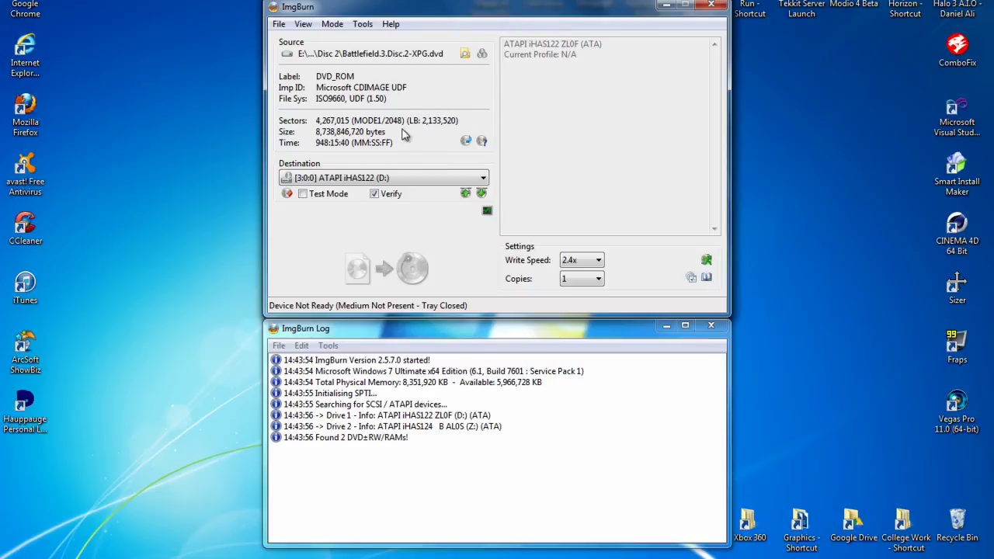
# Step: Select [2:0:0] ATAPI iHAS124 B (Z:) as the destination drive and bring up its LITE-ON options
pyautogui.click(382, 178)
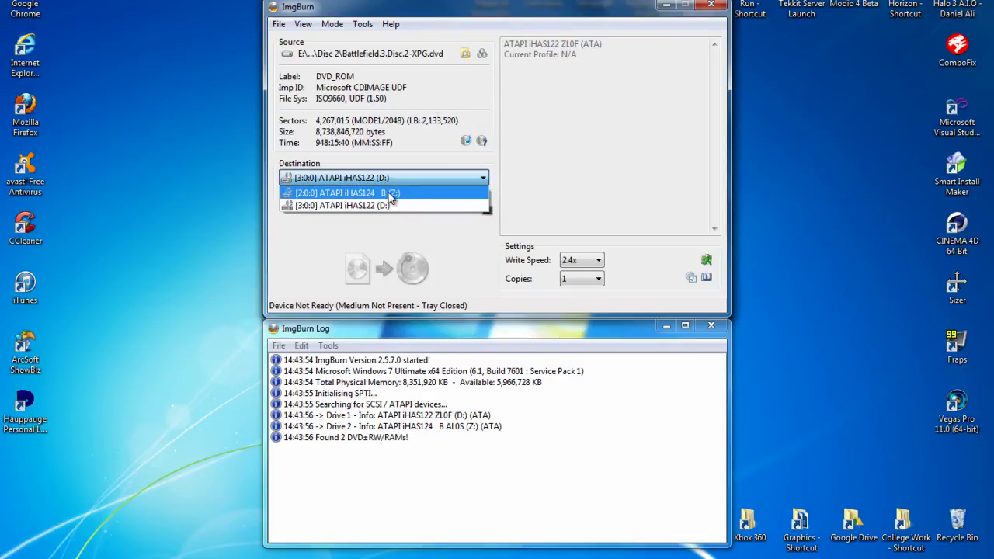
pyautogui.click(381, 188)
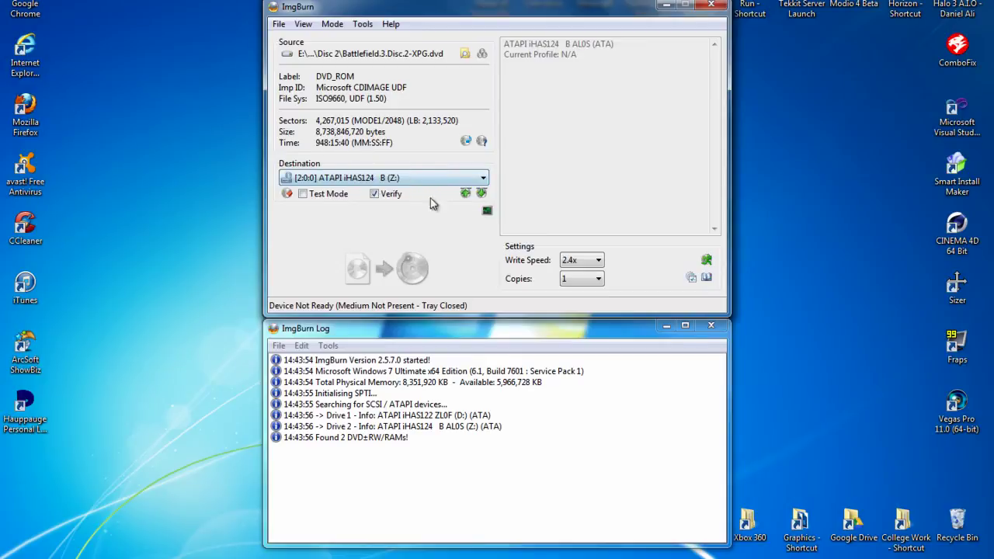
pyautogui.click(691, 277)
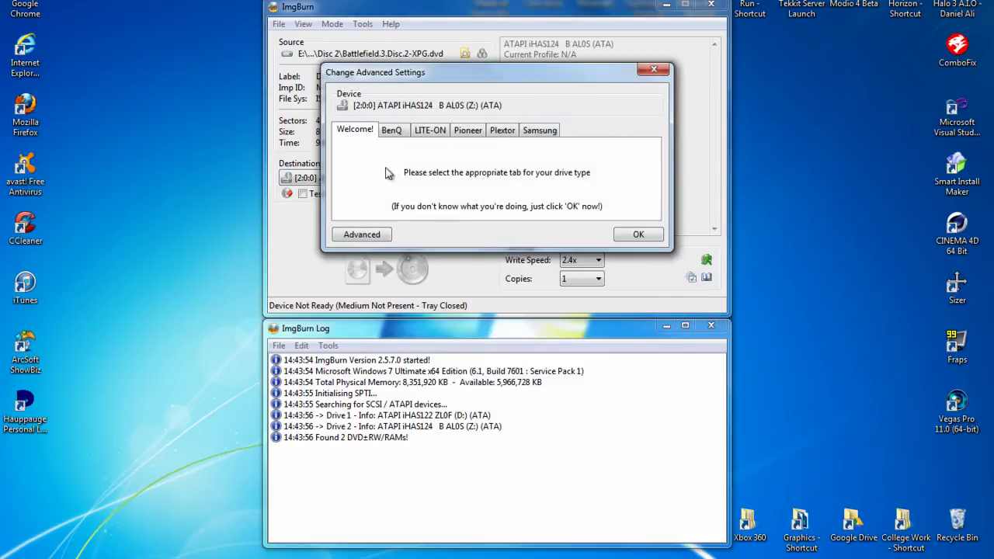
pyautogui.click(433, 132)
# Step: Review the LITE-ON Force HyperTuning, Online HyperTuning, OverSpeed, SmartBurn and Clear OPC History settings
pyautogui.click(511, 160)
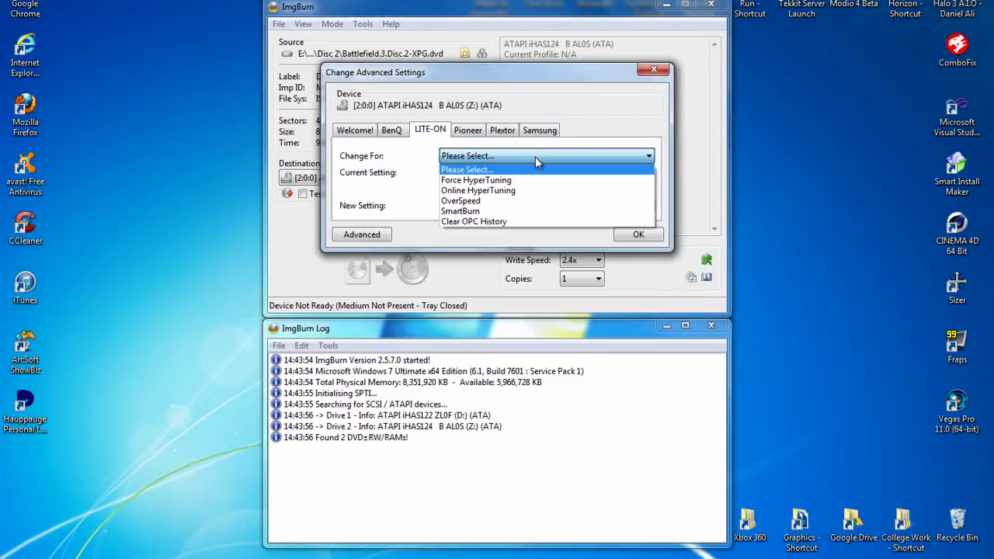
pyautogui.click(506, 169)
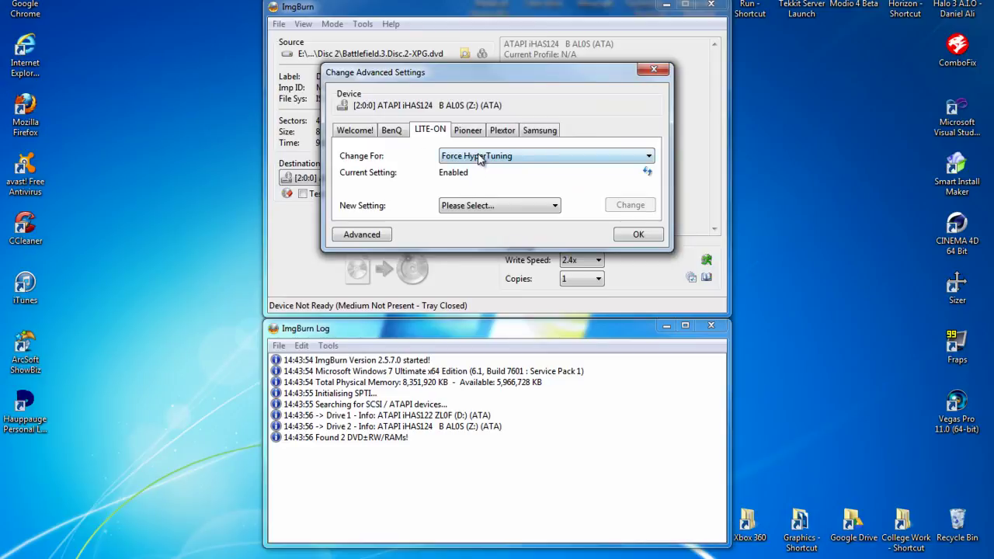
pyautogui.click(477, 156)
pyautogui.click(475, 193)
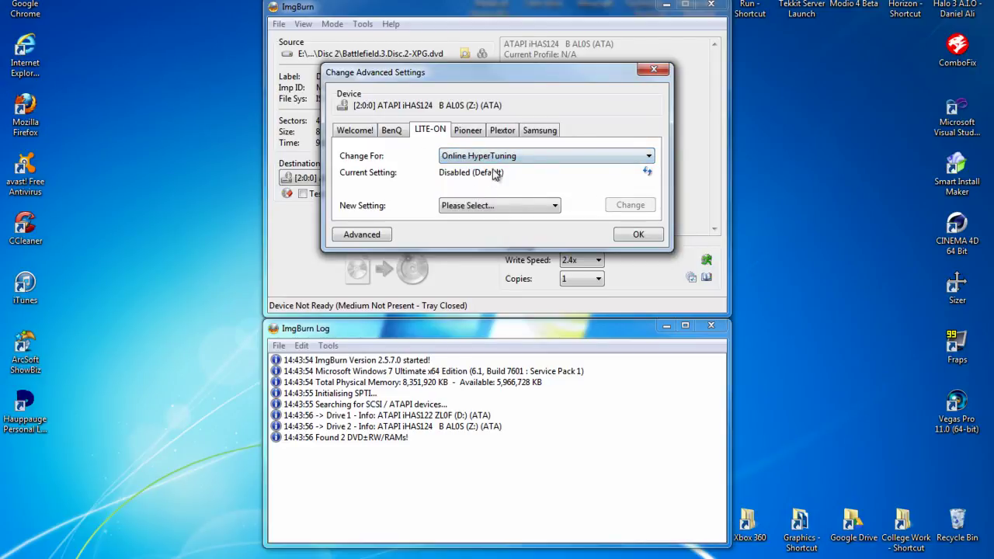
pyautogui.click(497, 159)
pyautogui.click(489, 201)
pyautogui.click(489, 159)
pyautogui.click(474, 211)
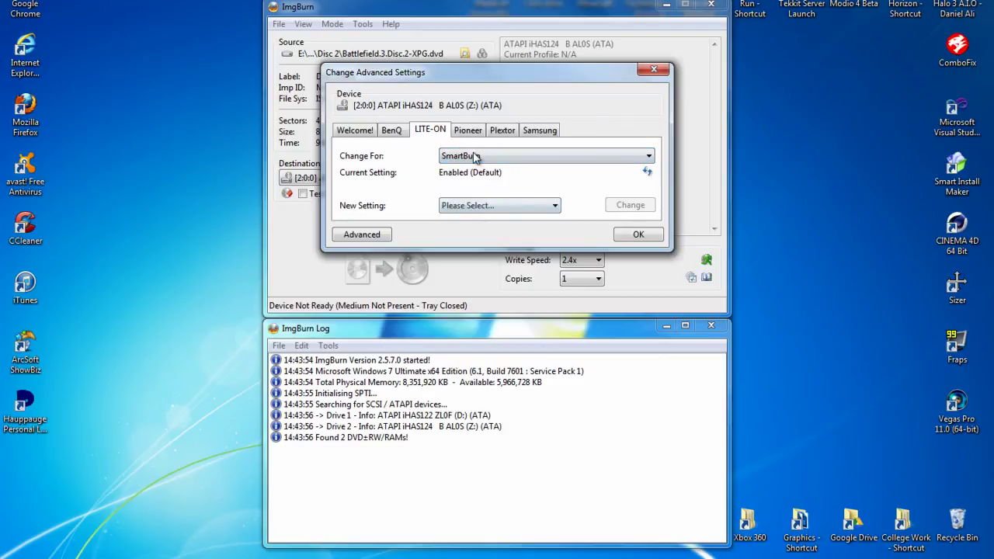
pyautogui.click(474, 155)
pyautogui.click(474, 222)
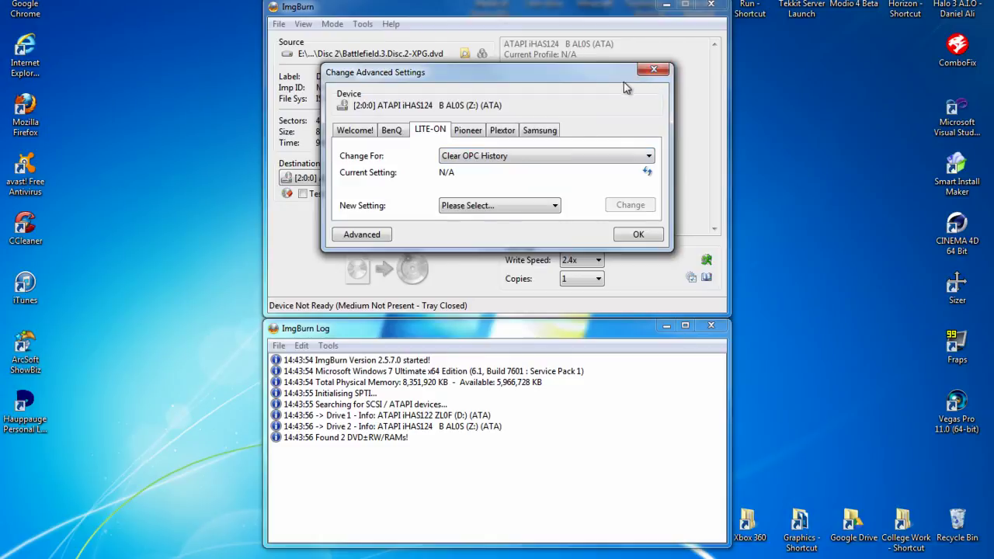
pyautogui.click(654, 72)
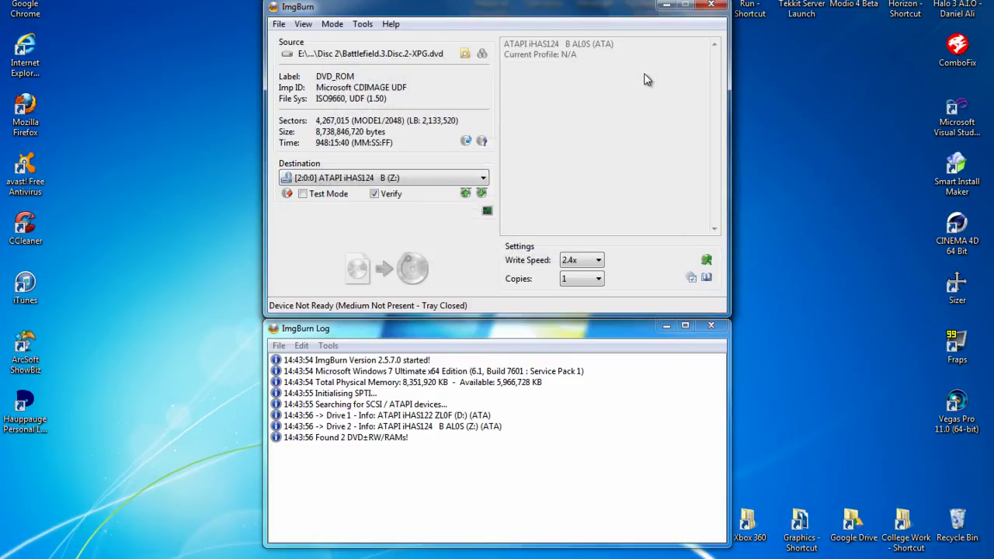